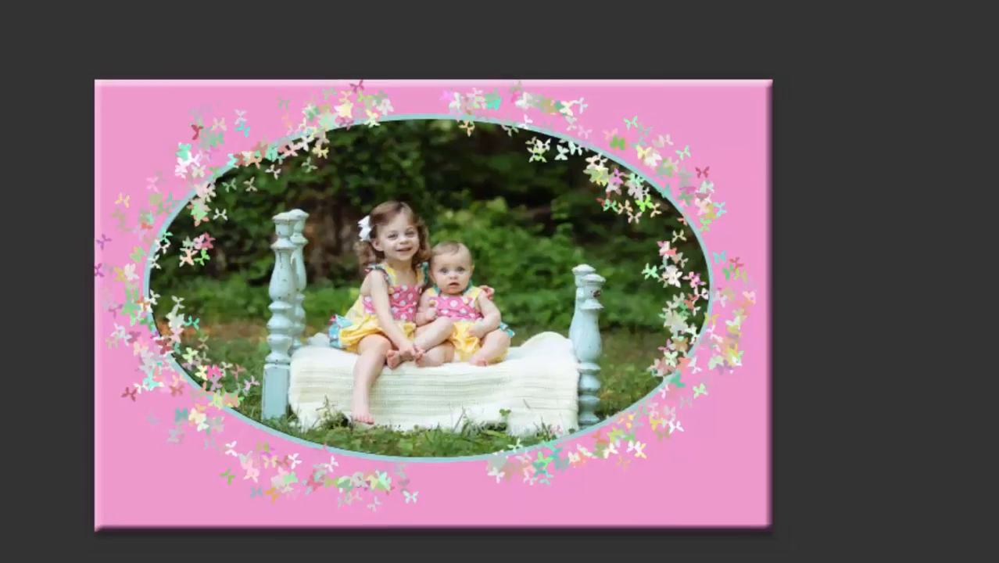
Start a new document and set its width to 1200 pixels
{"action": "key", "text": "alt+f"}
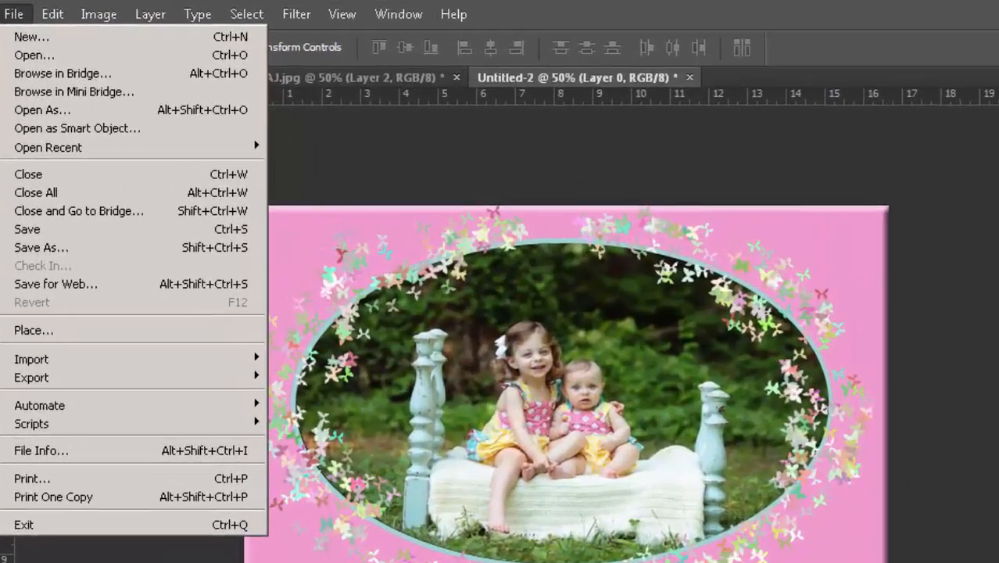
{"action": "key", "text": "n"}
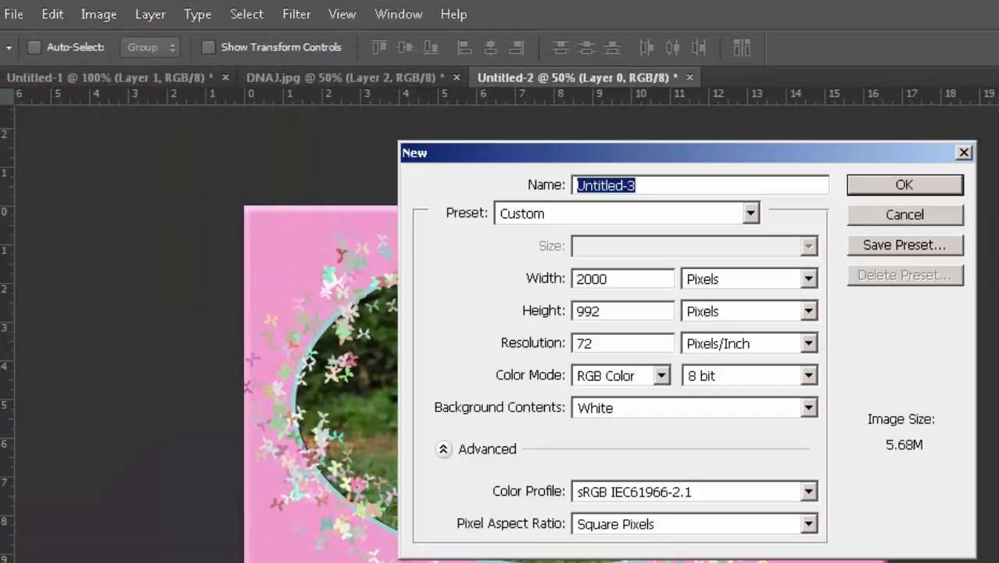
{"action": "left_click", "coordinate": [611, 279]}
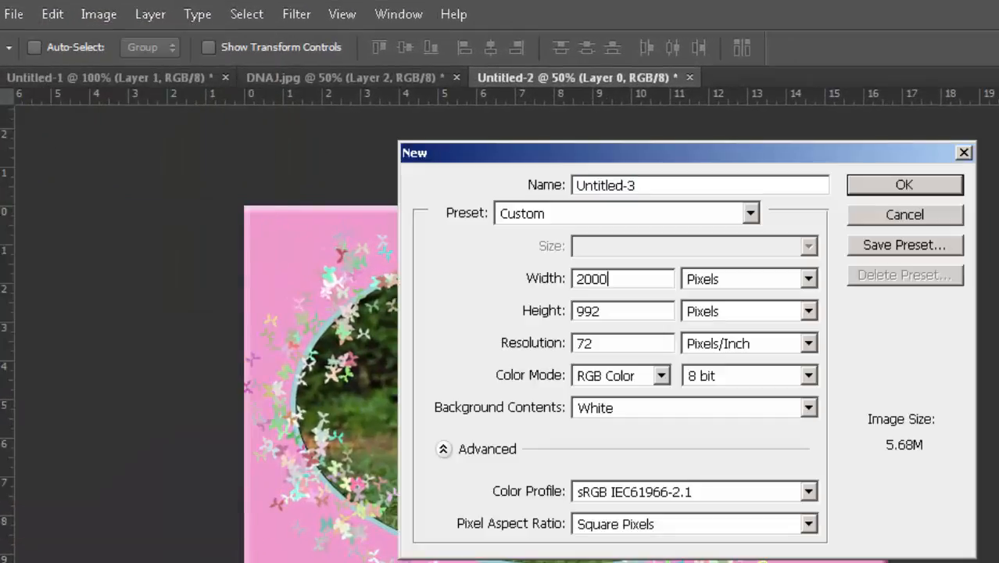
{"action": "key", "text": "BackSpace"}
{"action": "key", "text": "BackSpace"}
{"action": "key", "text": "BackSpace"}
{"action": "key", "text": "BackSpace"}
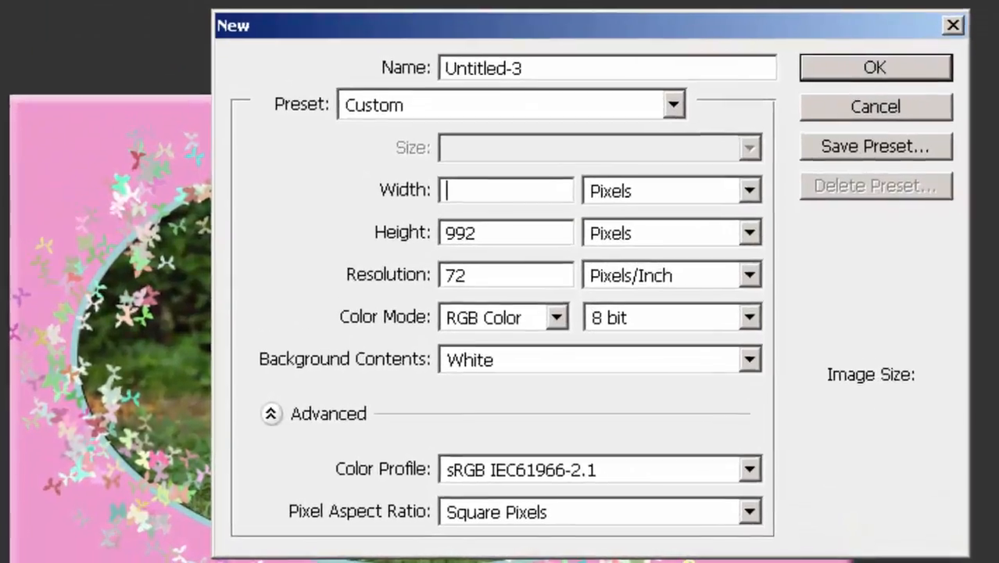
{"action": "type", "text": "1"}
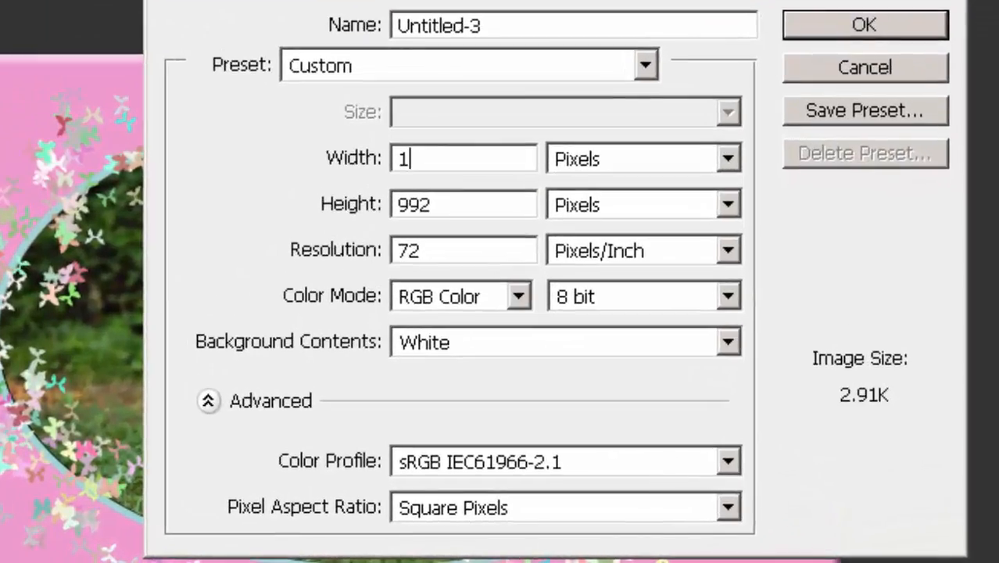
{"action": "type", "text": "200"}
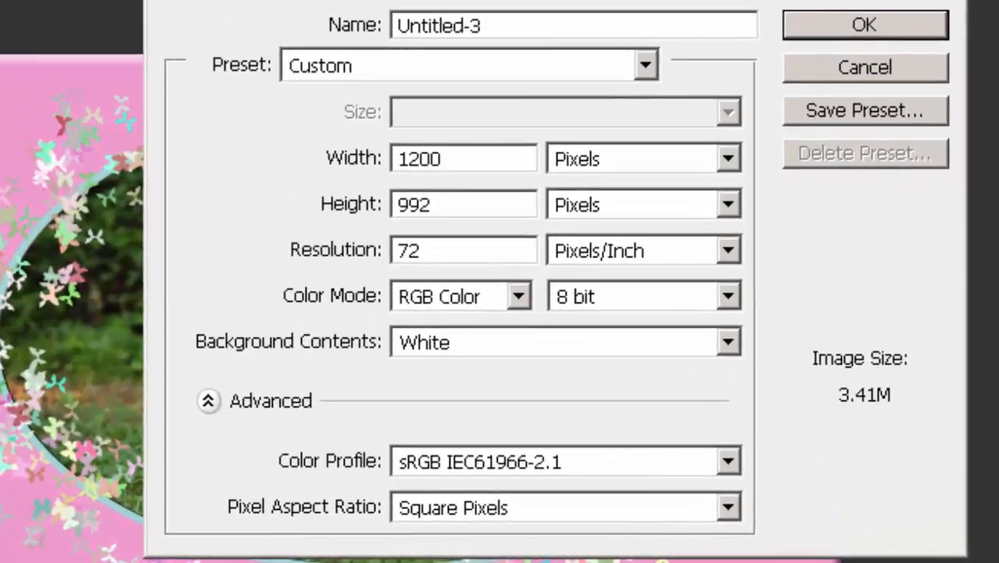
Set the new document's height to 800 pixels and create it
{"action": "left_click", "coordinate": [433, 205]}
{"action": "key", "text": "BackSpace"}
{"action": "key", "text": "BackSpace"}
{"action": "key", "text": "BackSpace"}
{"action": "type", "text": "800"}
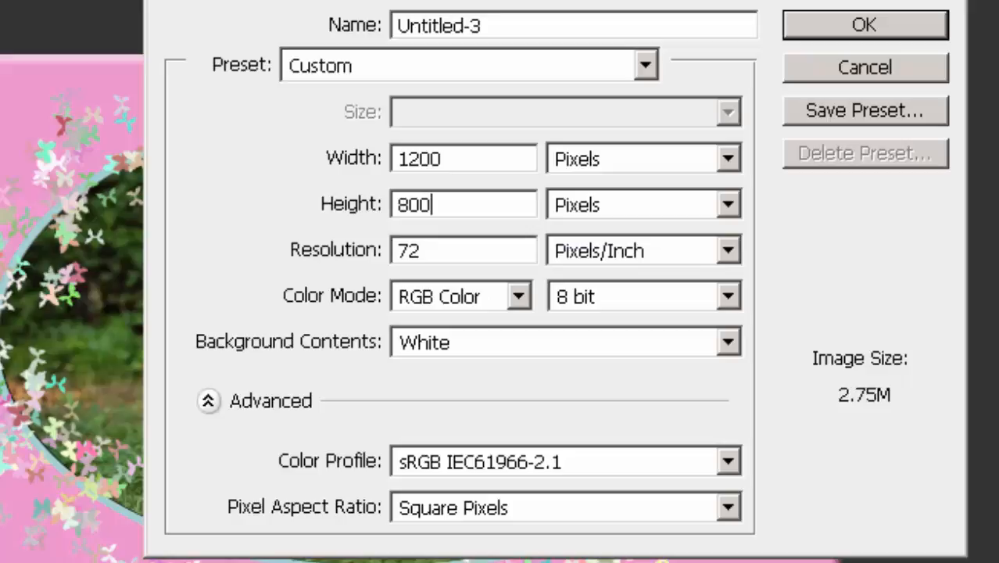
{"action": "key", "text": "Return"}
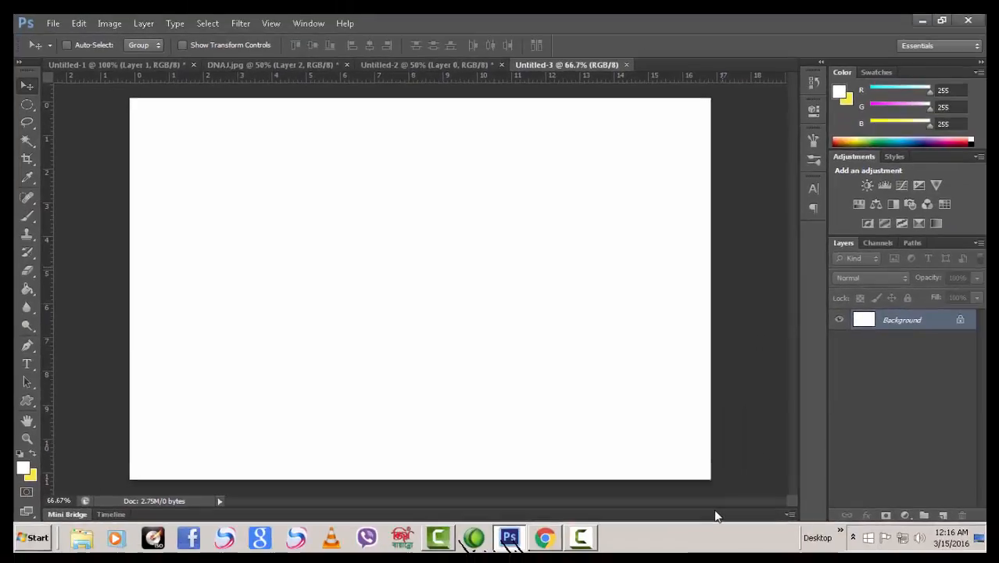
Convert the locked Background into a regular, editable layer
{"action": "key", "text": "ctrl+0"}
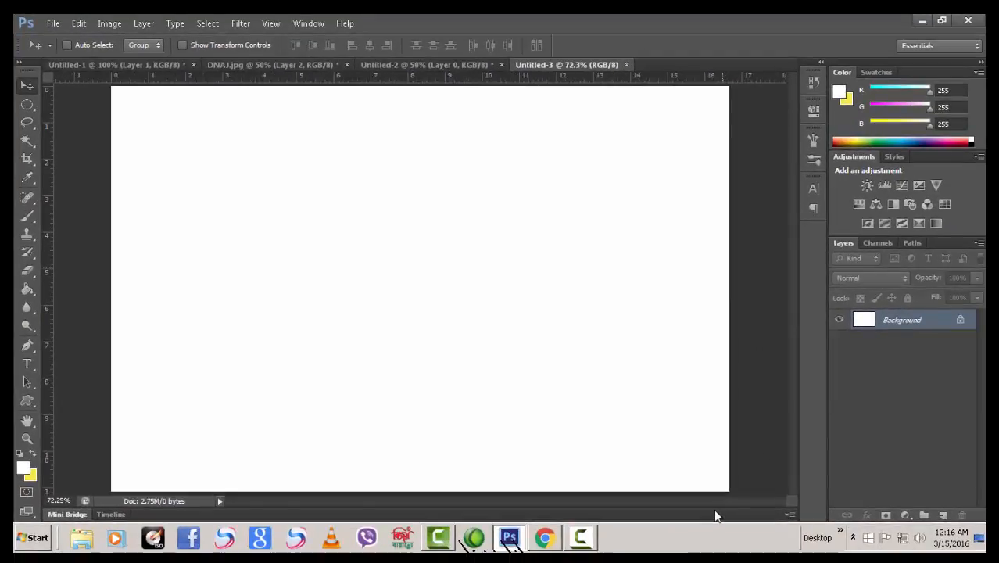
{"action": "key", "text": "ctrl+minus"}
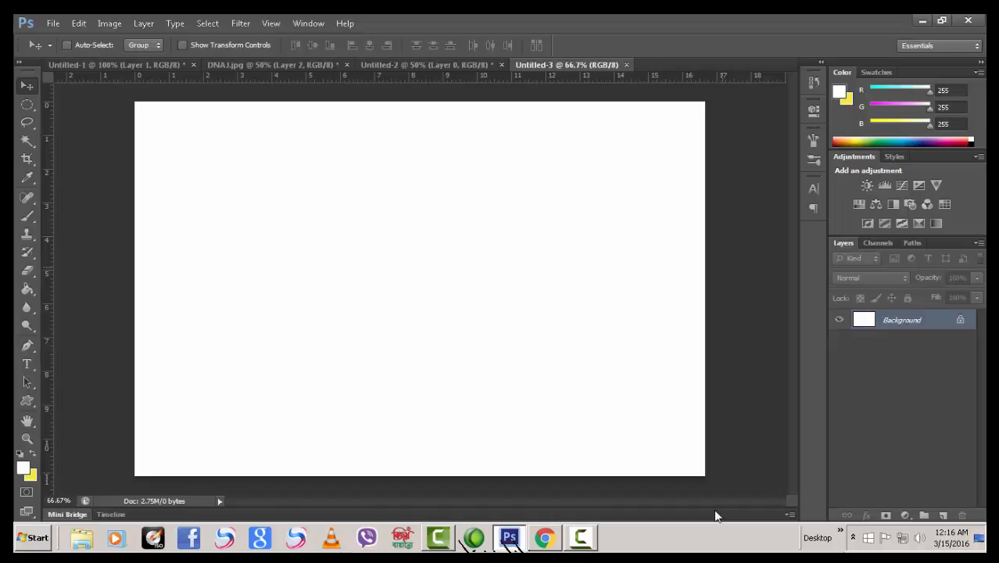
{"action": "key", "text": "ctrl+minus"}
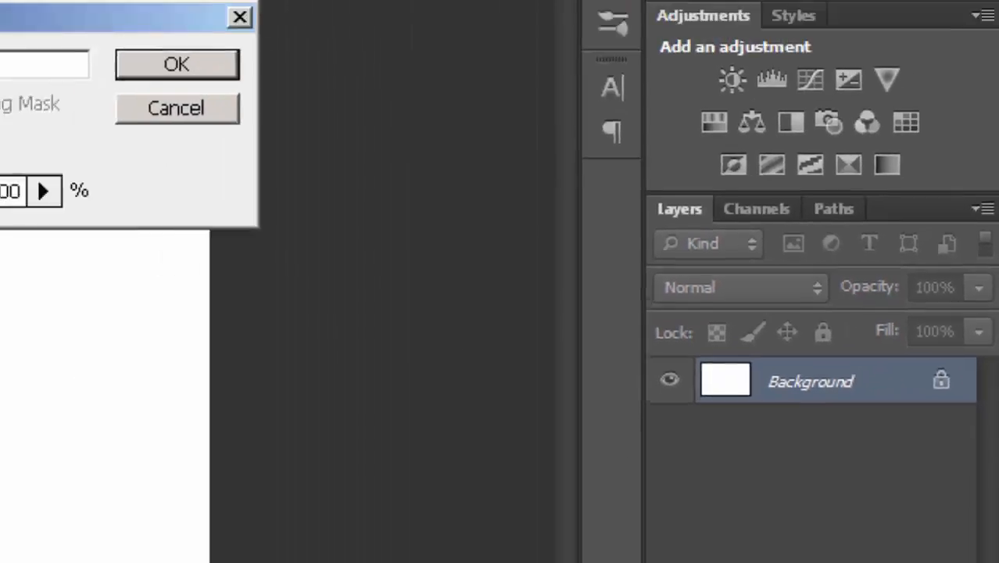
{"action": "left_click", "coordinate": [176, 65]}
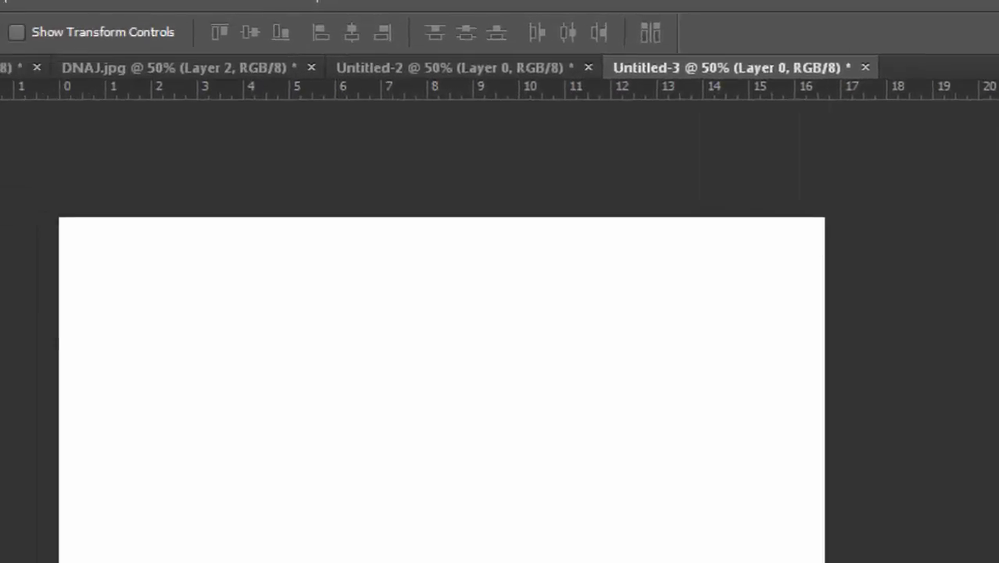
Draw a large elliptical selection about 14 in wide and 8 in high, leaving a margin around it on the canvas
{"action": "left_click", "coordinate": [30, 176]}
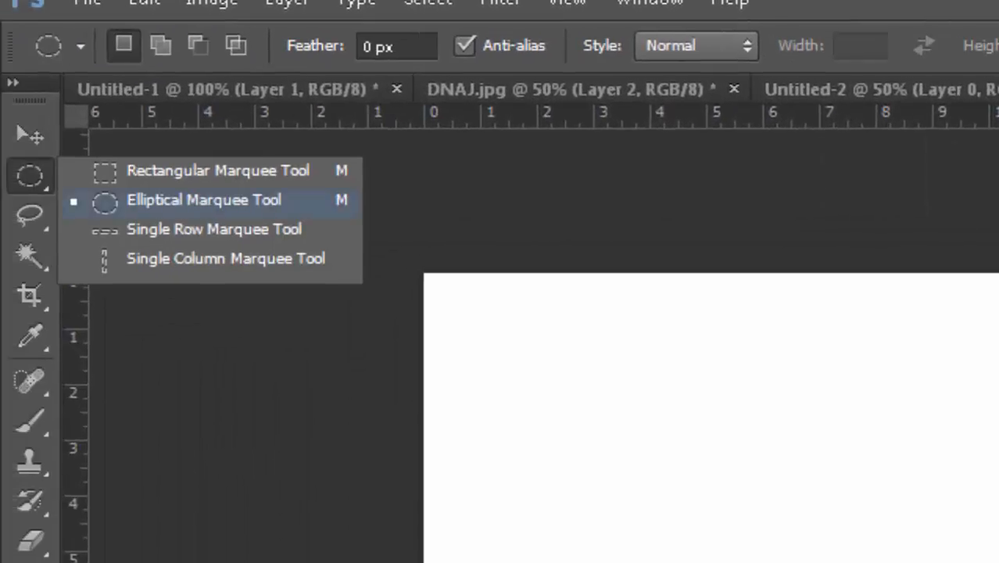
{"action": "left_click", "coordinate": [204, 201]}
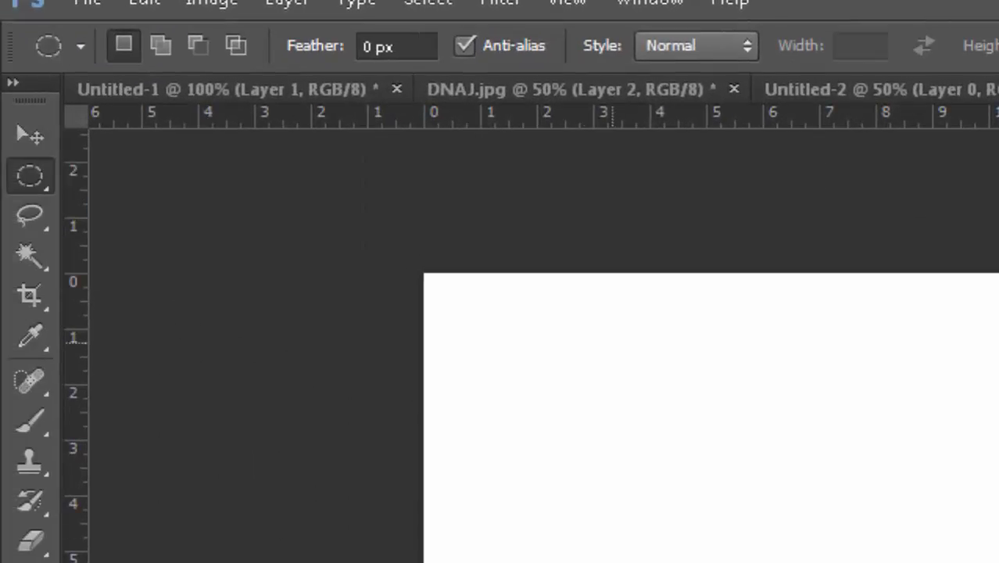
{"action": "left_click_drag", "start_coordinate": [497, 344], "coordinate": [998, 562]}
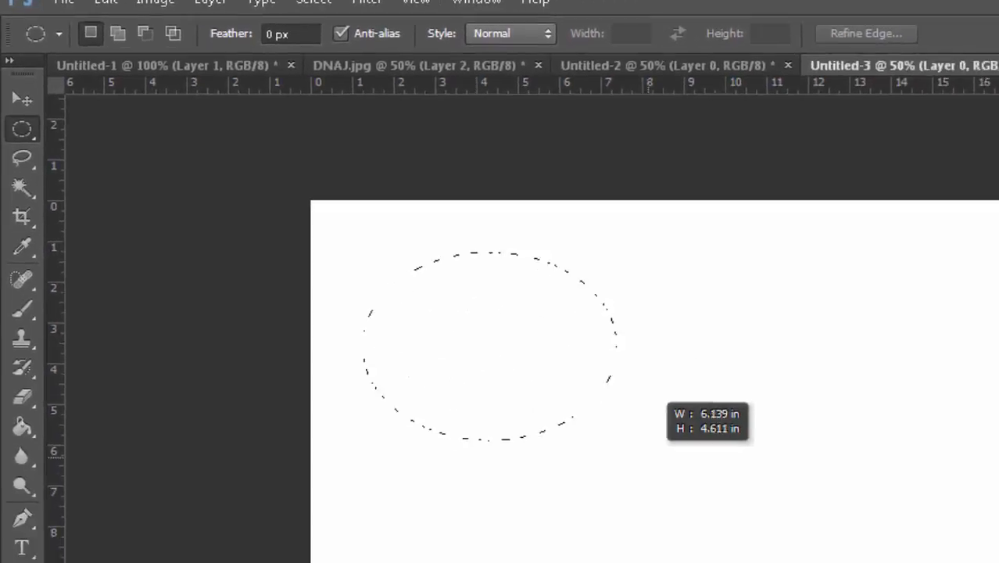
{"action": "left_click_drag", "start_coordinate": [700, 434], "coordinate": [753, 463]}
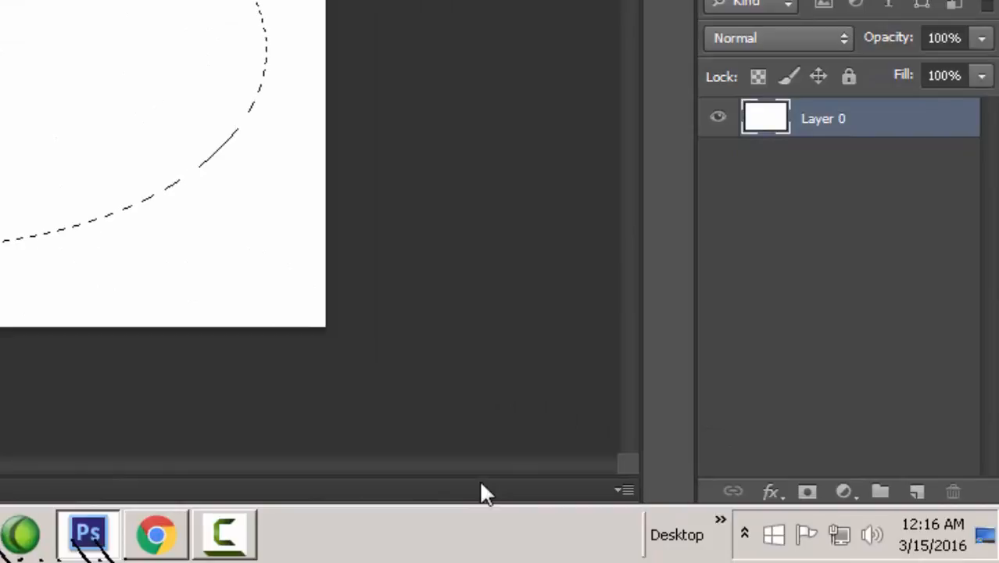
Fill the elliptical selection on a new layer with the near-black colour 0b0a0a at 100% opacity and deselect
{"action": "left_click", "coordinate": [917, 491]}
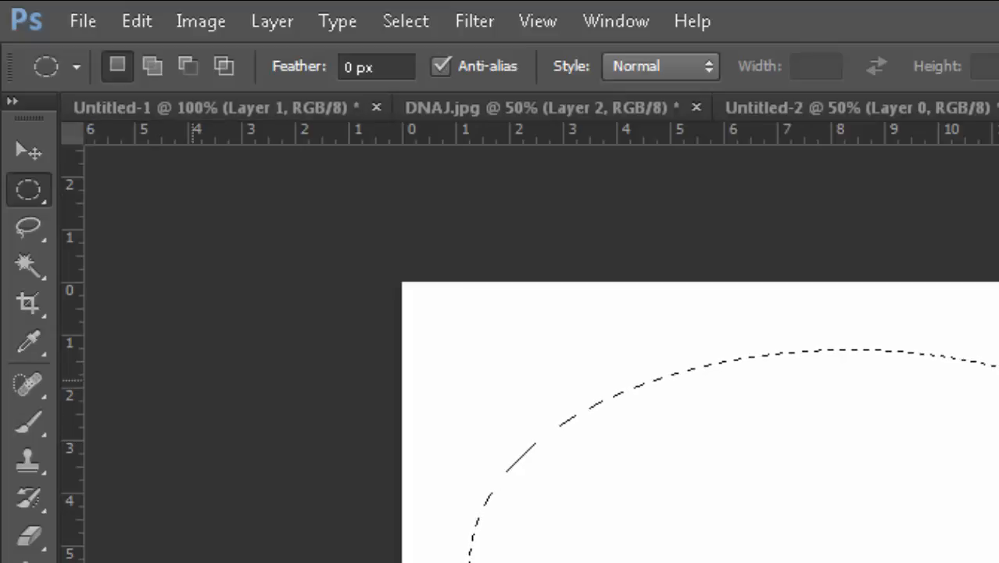
{"action": "left_click", "coordinate": [138, 21]}
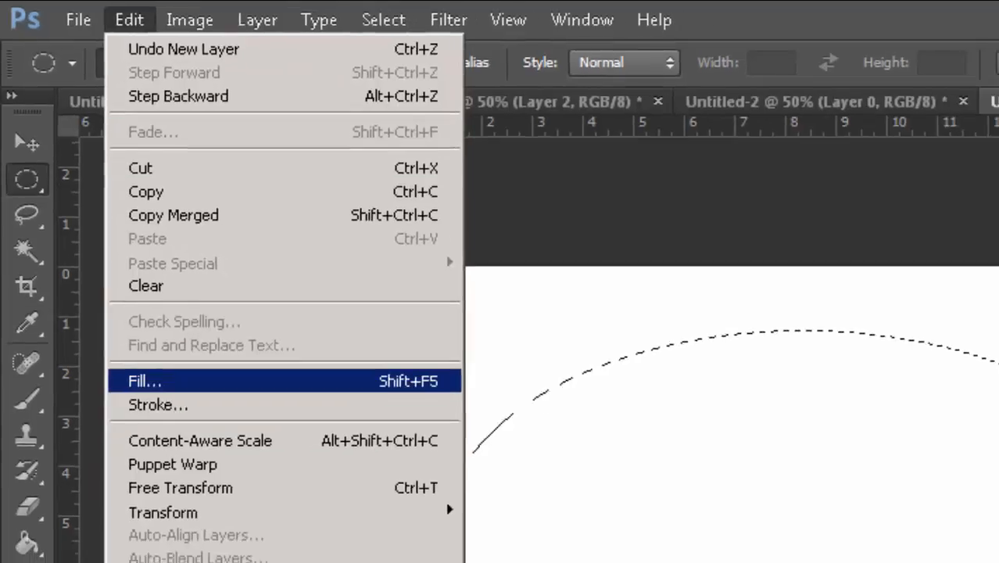
{"action": "left_click", "coordinate": [68, 379]}
{"action": "left_click", "coordinate": [890, 269]}
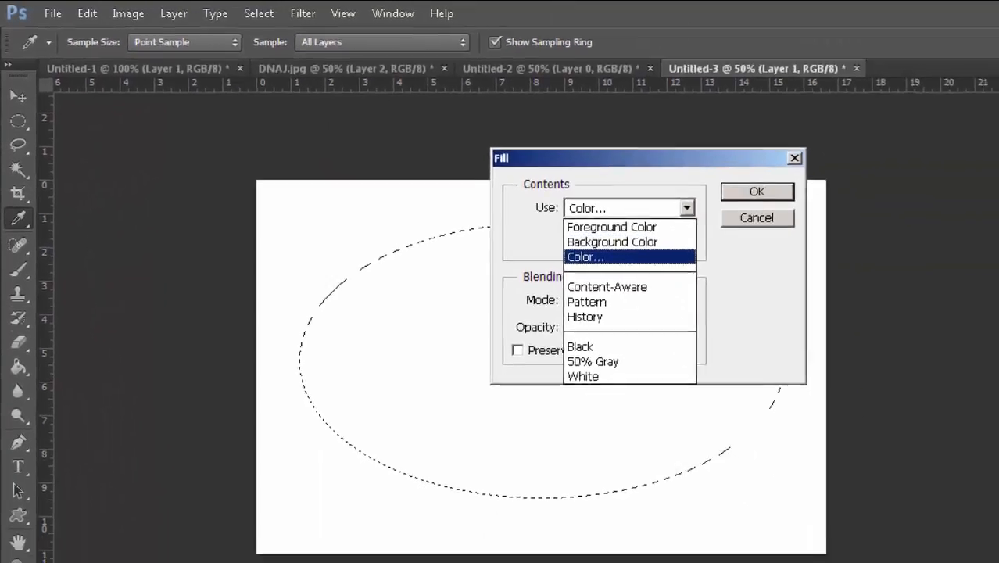
{"action": "left_click", "coordinate": [586, 257]}
{"action": "left_click", "coordinate": [565, 268]}
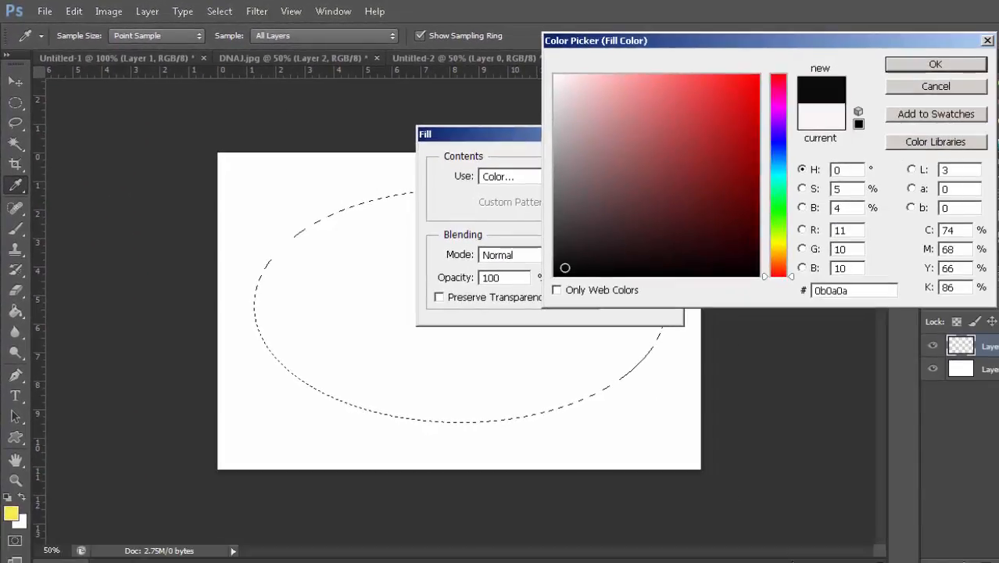
{"action": "left_click", "coordinate": [936, 64]}
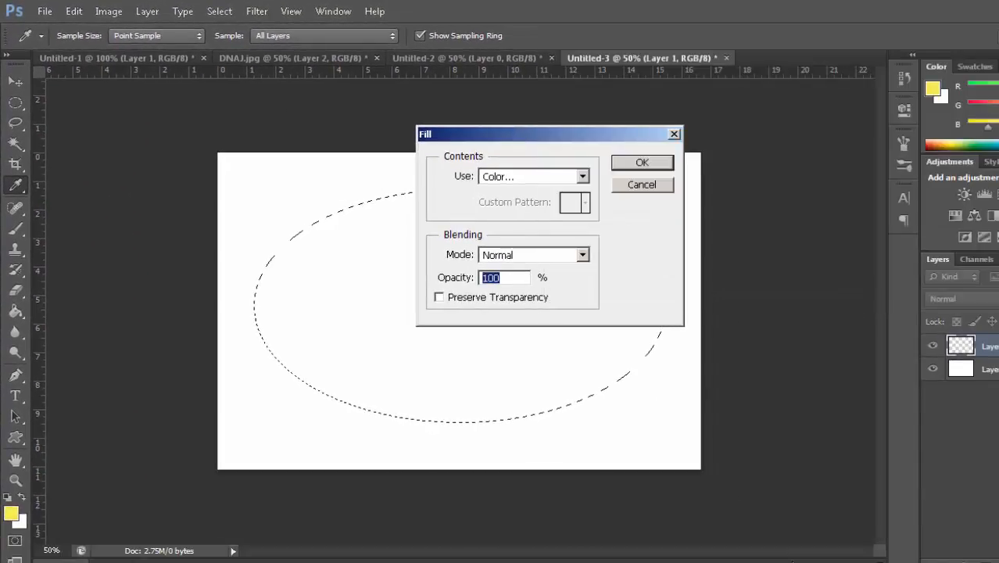
{"action": "key", "text": "Return"}
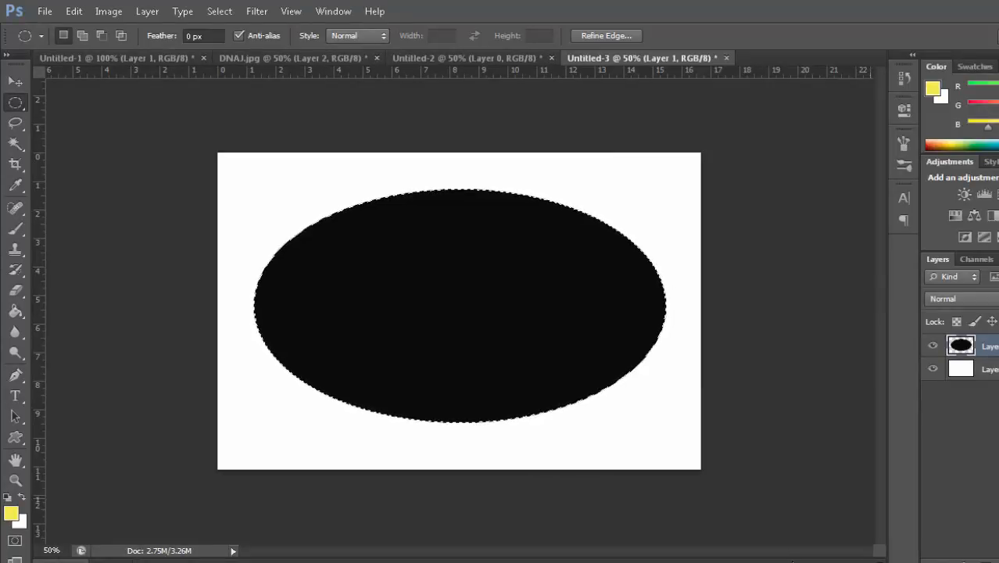
{"action": "key", "text": "ctrl+d"}
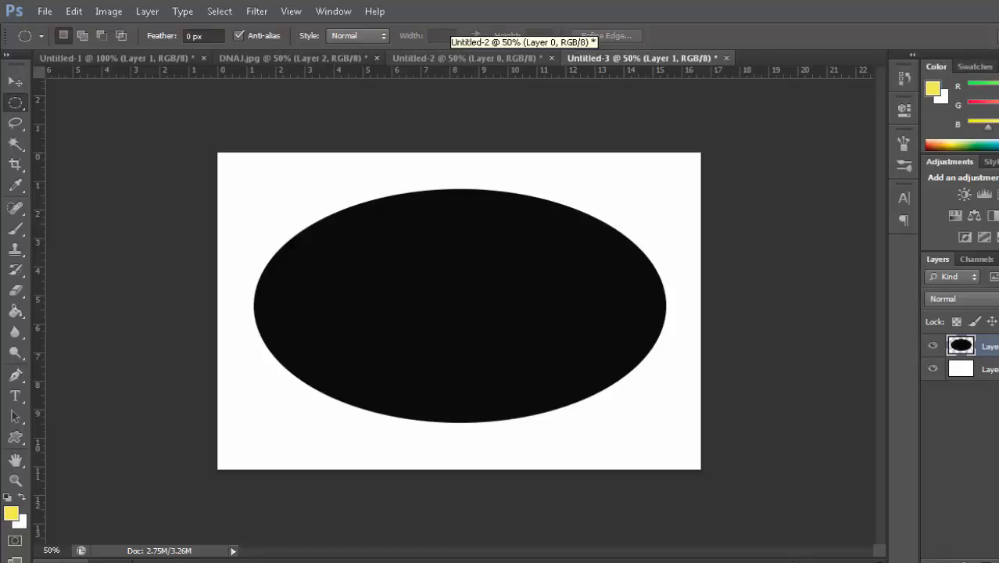
Copy the photo of the two children from the Untitled-1 document into Untitled-3 with the Move tool
{"action": "left_click", "coordinate": [118, 58]}
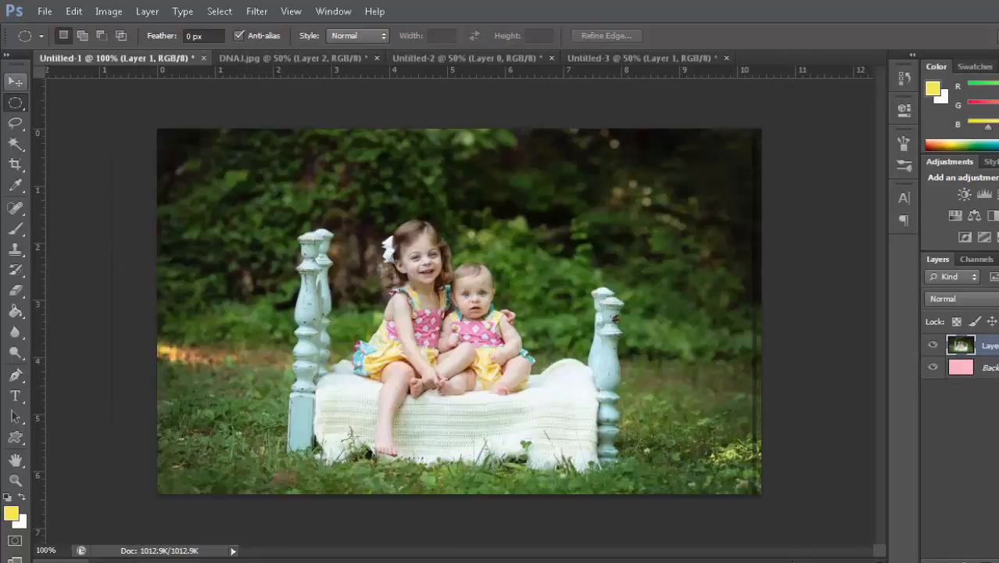
{"action": "left_click", "coordinate": [15, 82]}
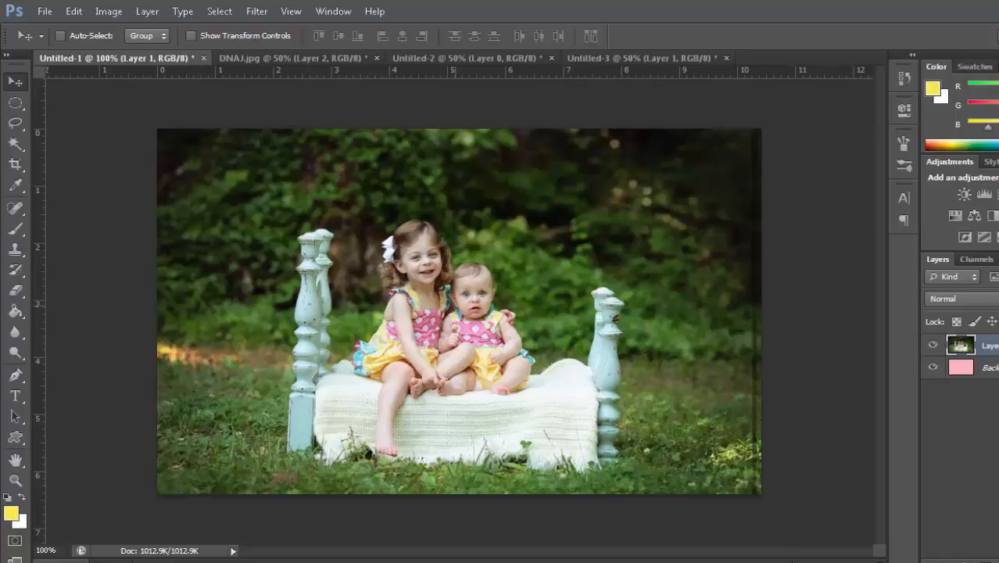
{"action": "left_click_drag", "start_coordinate": [466, 262], "coordinate": [542, 125]}
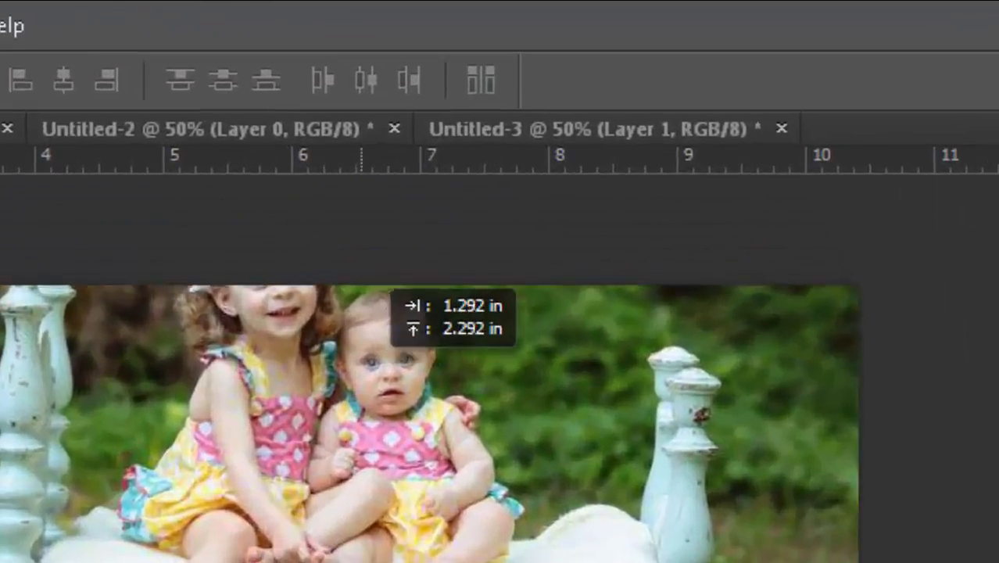
{"action": "left_click_drag", "start_coordinate": [379, 280], "coordinate": [489, 67]}
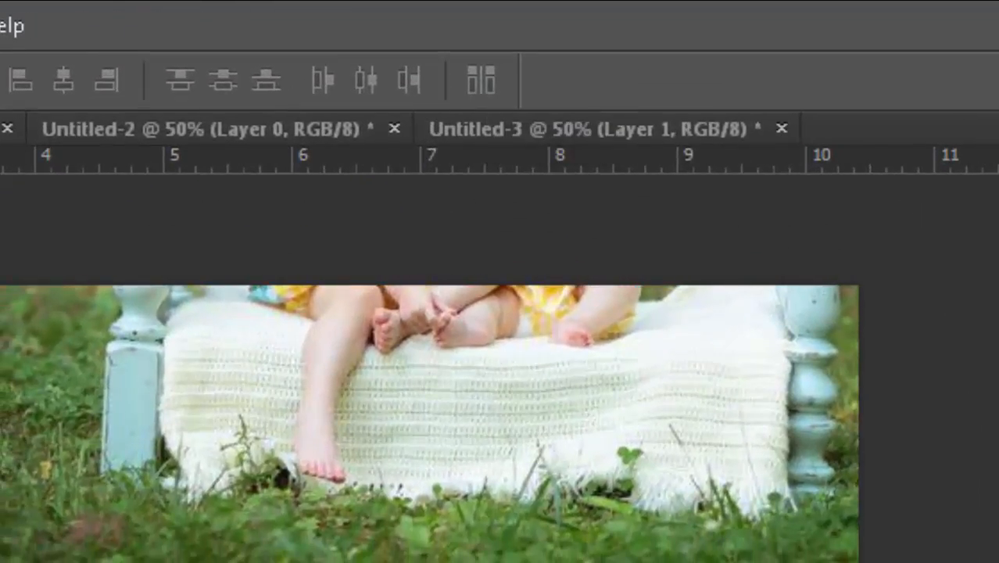
{"action": "left_click_drag", "start_coordinate": [493, 125], "coordinate": [505, 129]}
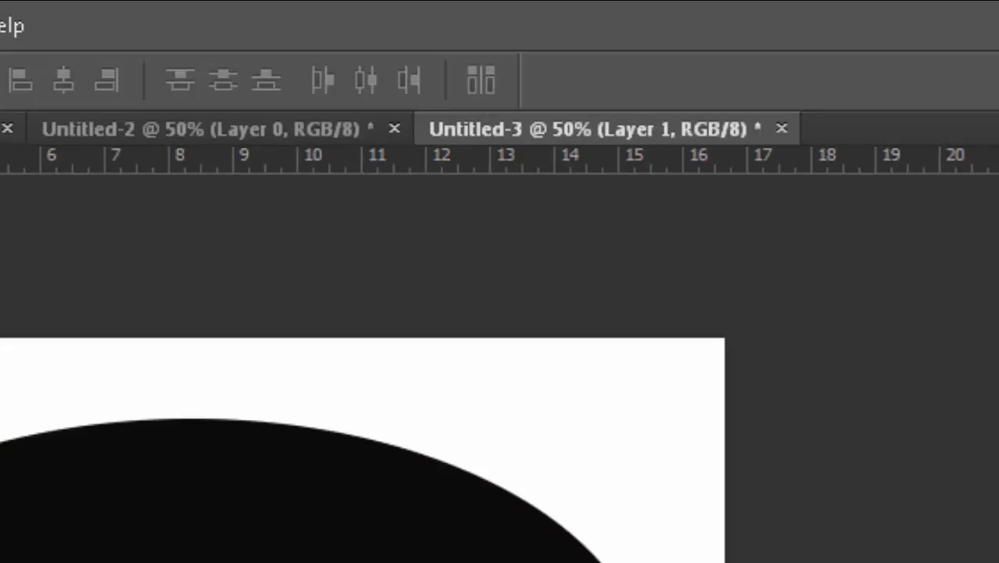
{"action": "left_click_drag", "start_coordinate": [504, 129], "coordinate": [501, 234]}
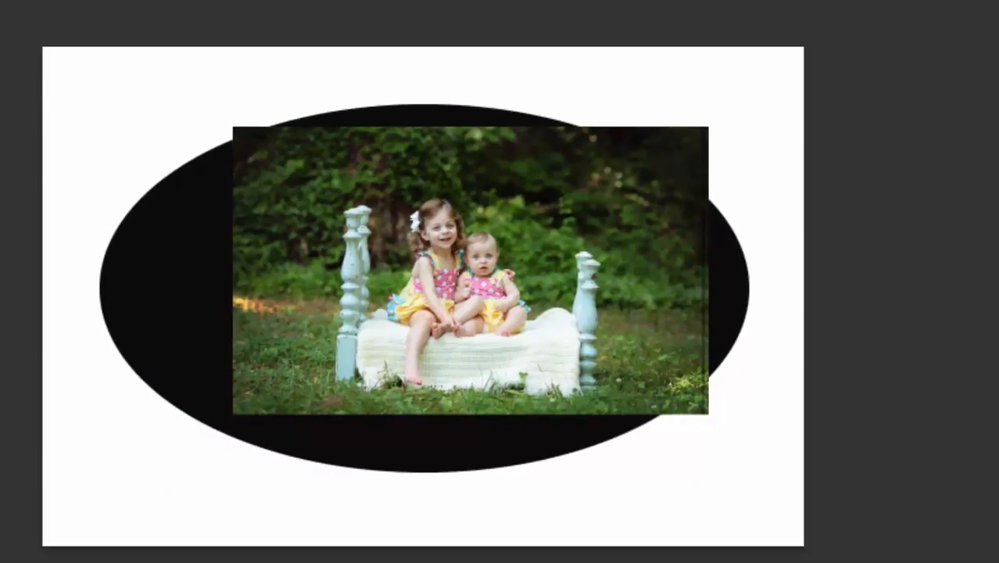
Centre the photo over the black ellipse and lower its layer opacity to 59%
{"action": "left_click_drag", "start_coordinate": [624, 297], "coordinate": [588, 307]}
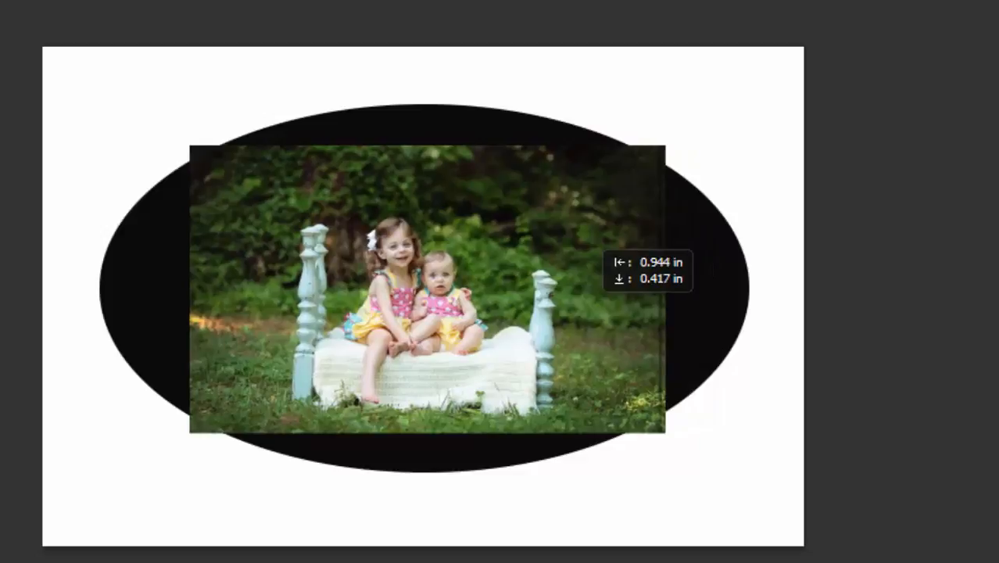
{"action": "left_click_drag", "start_coordinate": [592, 244], "coordinate": [584, 244]}
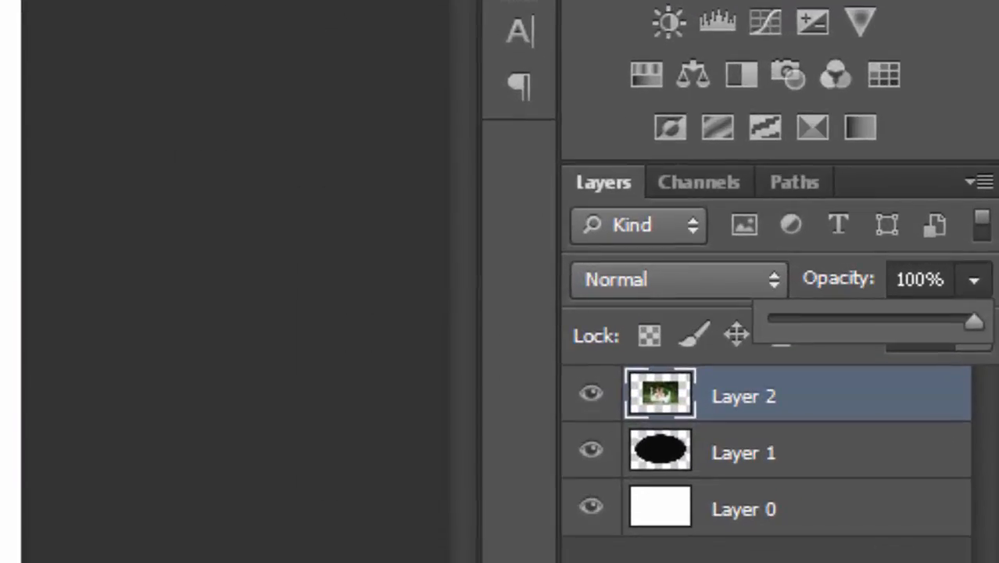
{"action": "left_click_drag", "start_coordinate": [973, 321], "coordinate": [892, 321]}
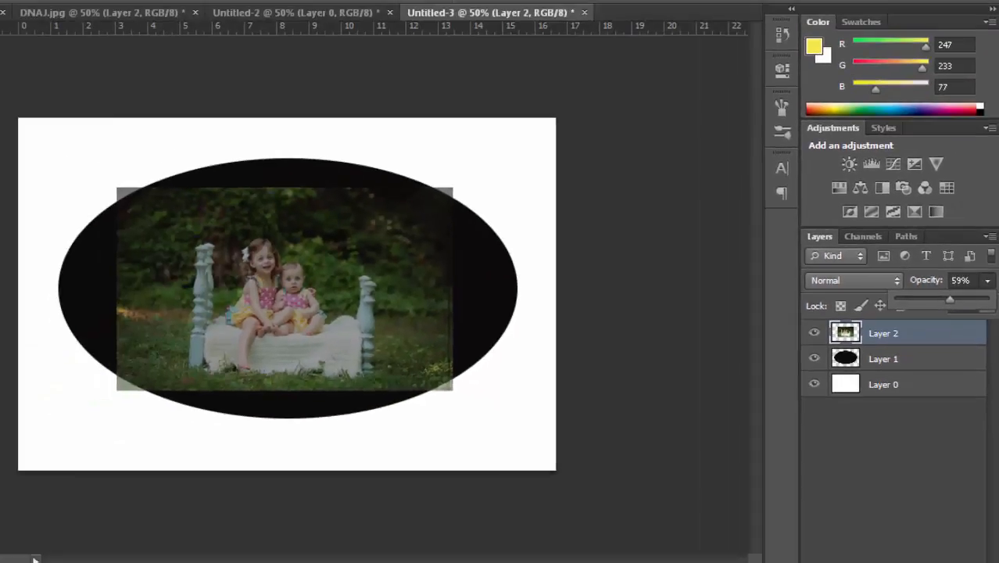
{"action": "key", "text": "Return"}
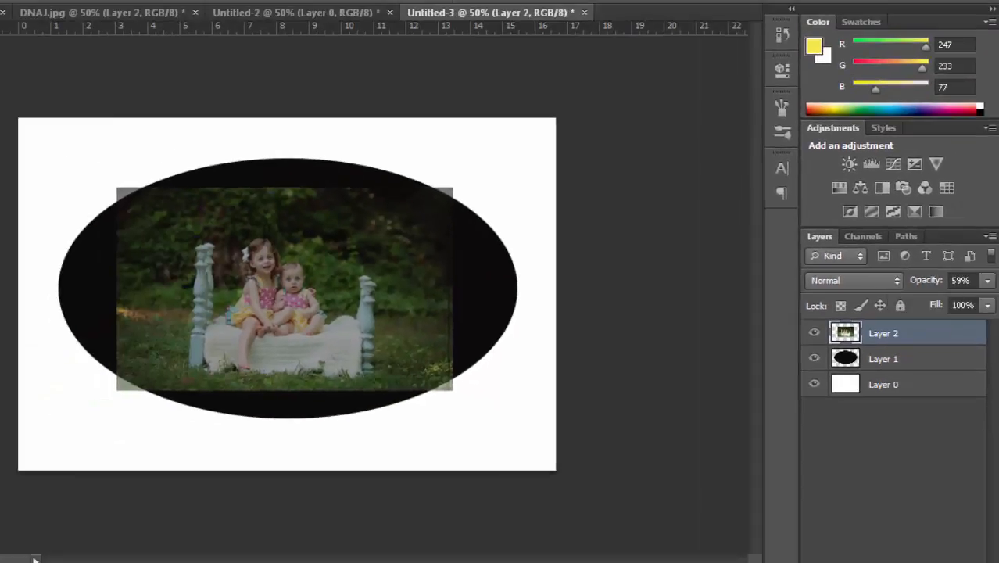
Enlarge the children's photo with Free Transform until it extends past the black ellipse on every side
{"action": "key", "text": "ctrl+t"}
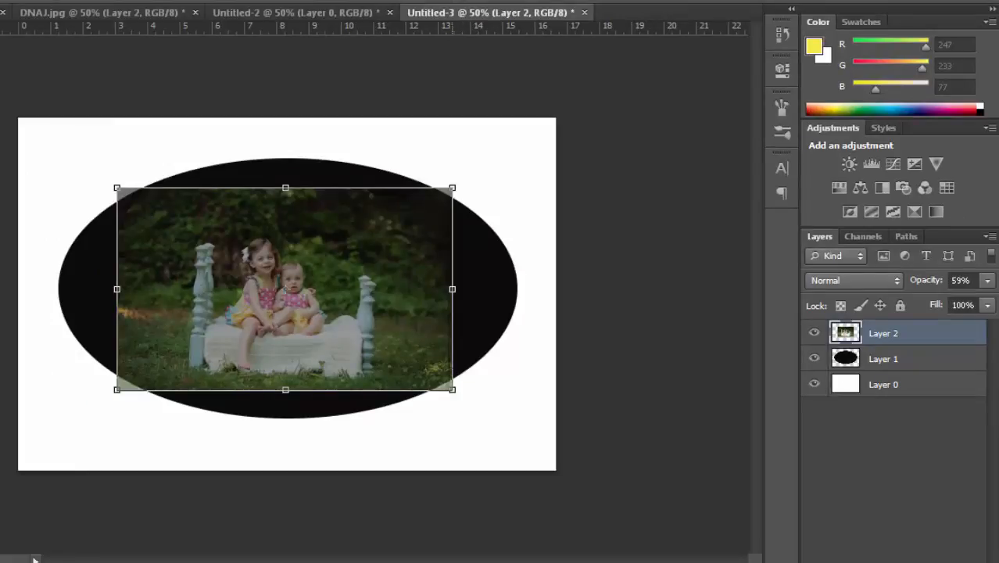
{"action": "left_click_drag", "start_coordinate": [452, 188], "coordinate": [518, 147]}
{"action": "key", "text": "shift+Right"}
{"action": "key", "text": "shift+Up"}
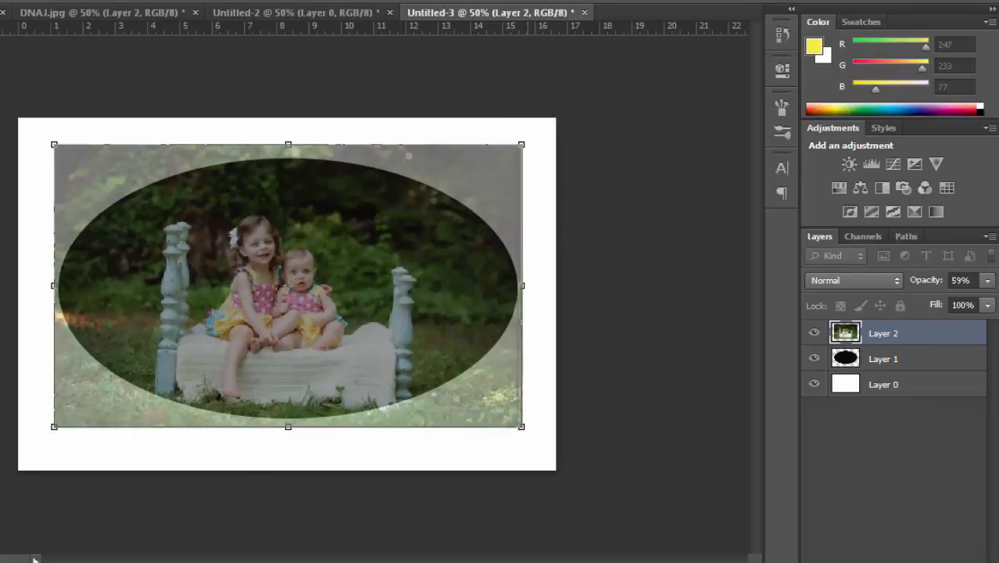
{"action": "left_click_drag", "start_coordinate": [522, 144], "coordinate": [526, 140]}
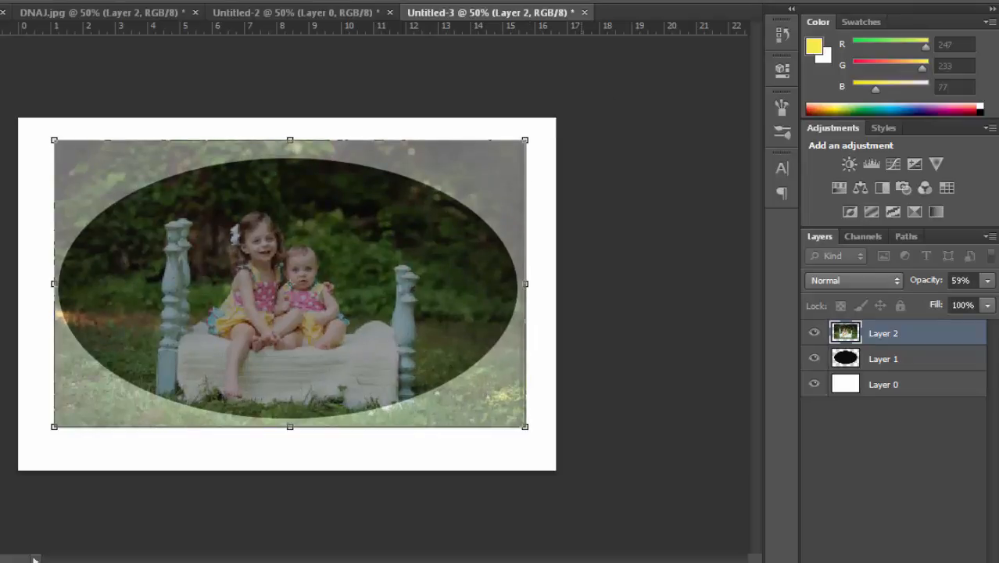
{"action": "key", "text": "Return"}
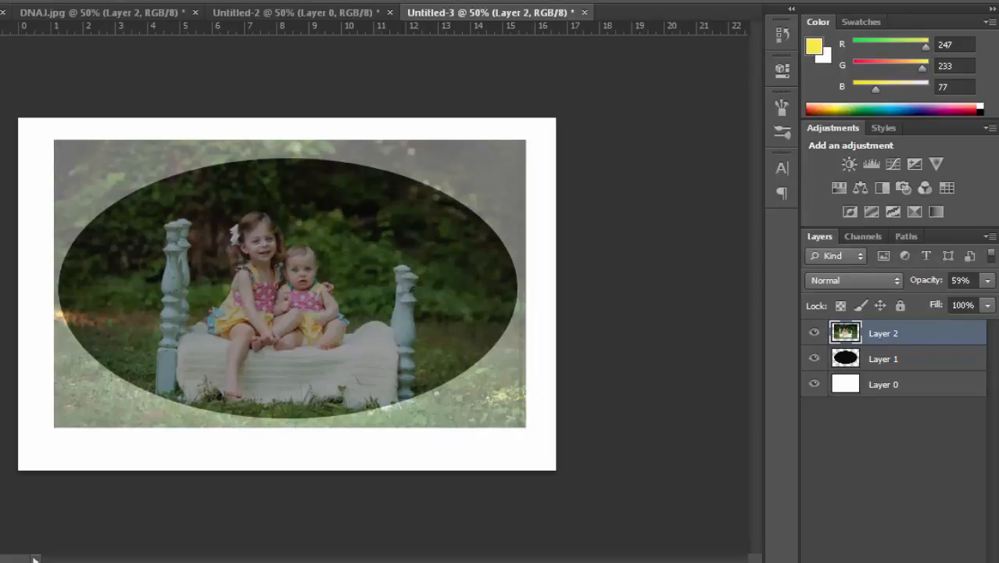
Restore the photo layer's opacity to 100% and mask it to the ellipse shape of Layer 1
{"action": "left_click", "coordinate": [987, 279]}
{"action": "left_click_drag", "start_coordinate": [951, 299], "coordinate": [992, 299]}
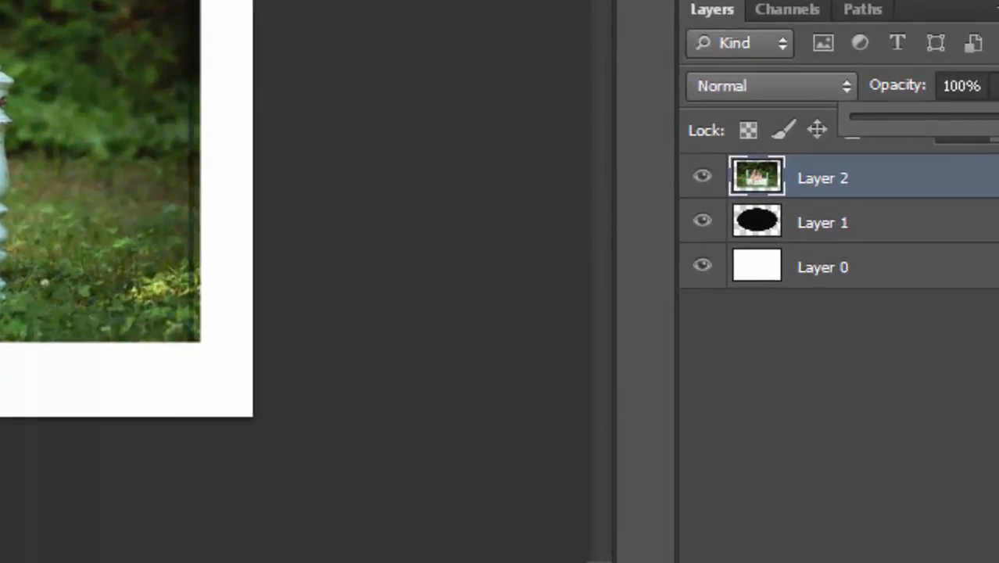
{"action": "left_click", "coordinate": [757, 222], "text": "ctrl"}
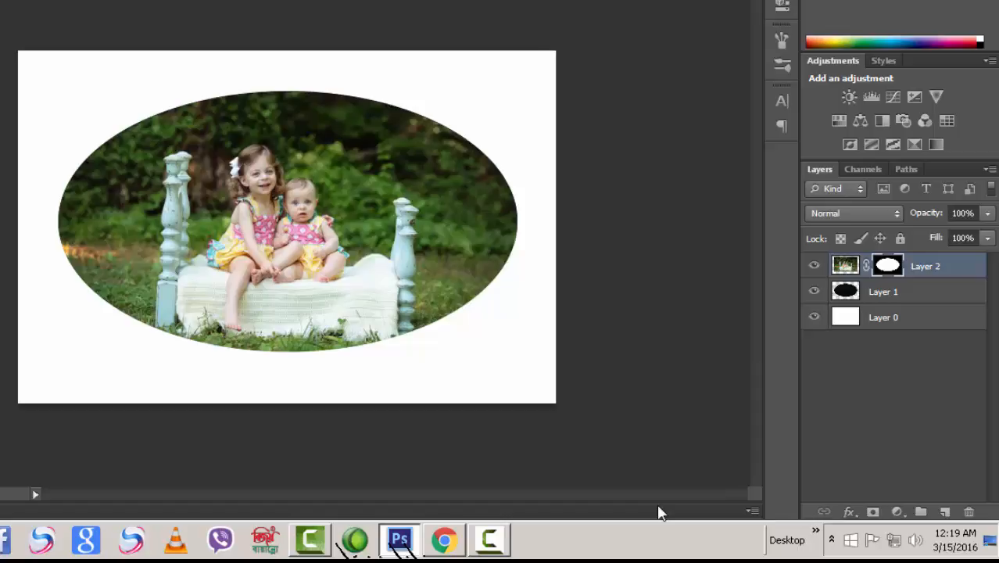
Add a 13 px outside Stroke in light cyan 9bf2f1 to the black ellipse on Layer 1
{"action": "key", "text": "alt+bracketleft"}
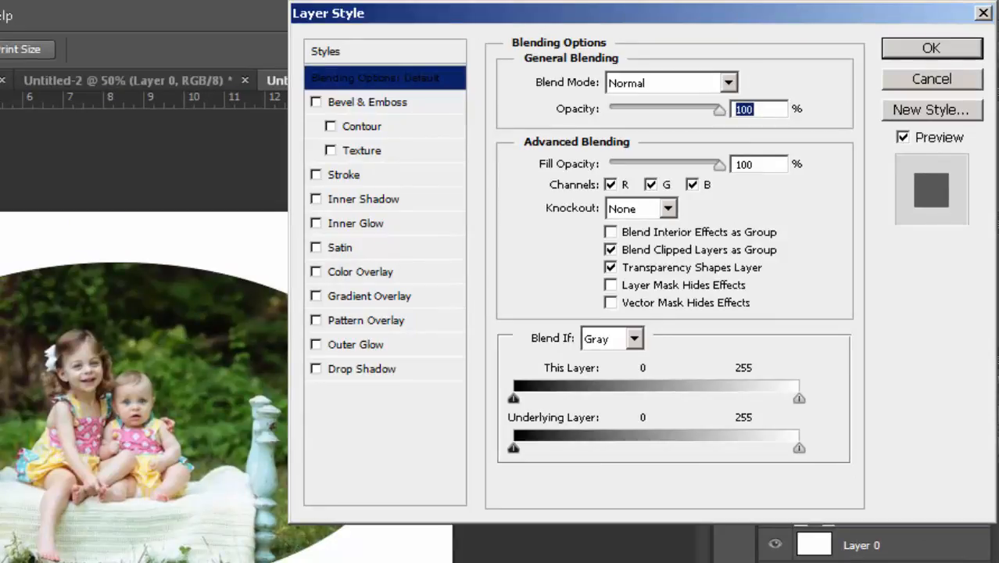
{"action": "left_click", "coordinate": [316, 175]}
{"action": "left_click", "coordinate": [344, 175]}
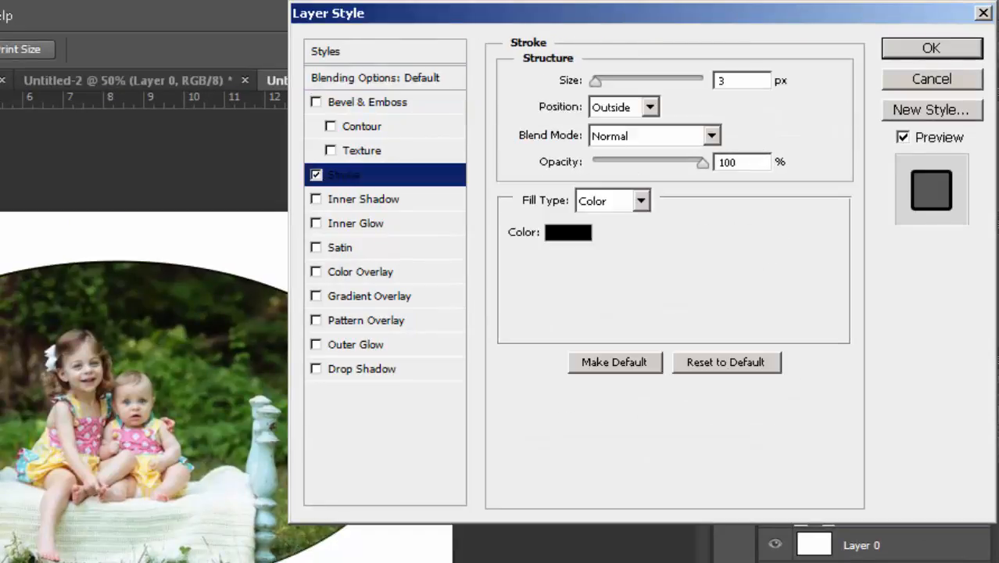
{"action": "left_click", "coordinate": [568, 233]}
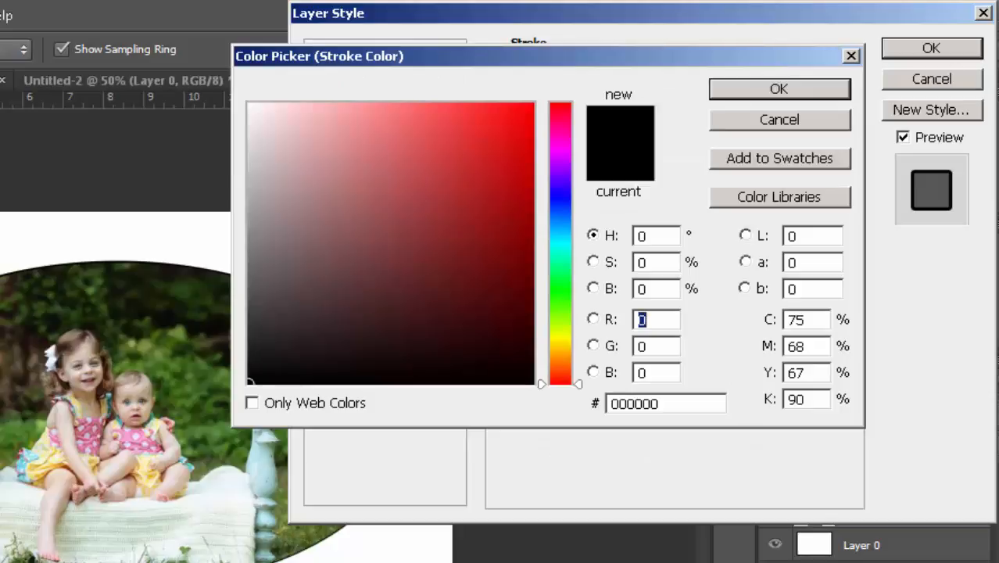
{"action": "left_click", "coordinate": [561, 244]}
{"action": "left_click", "coordinate": [351, 117]}
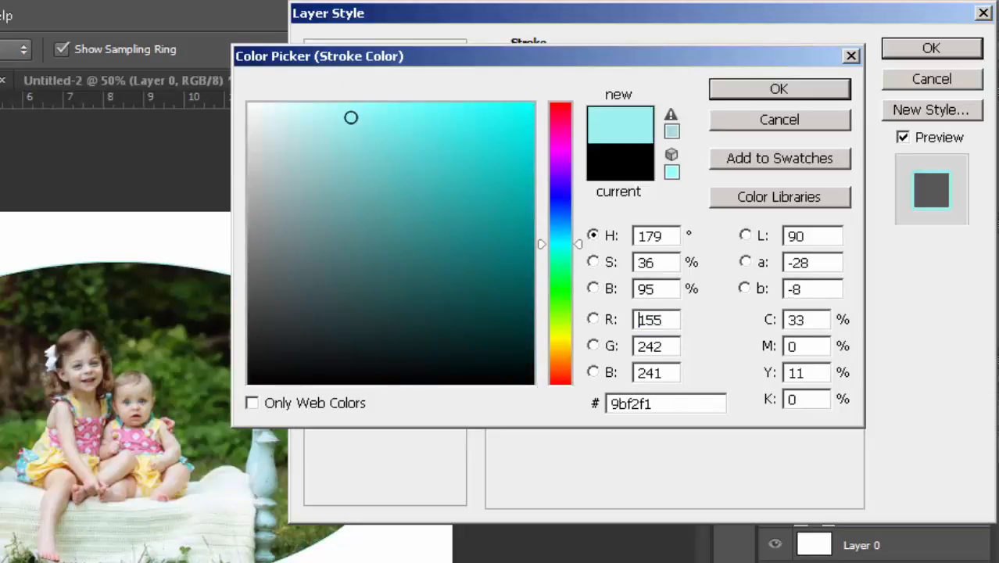
{"action": "key", "text": "Return"}
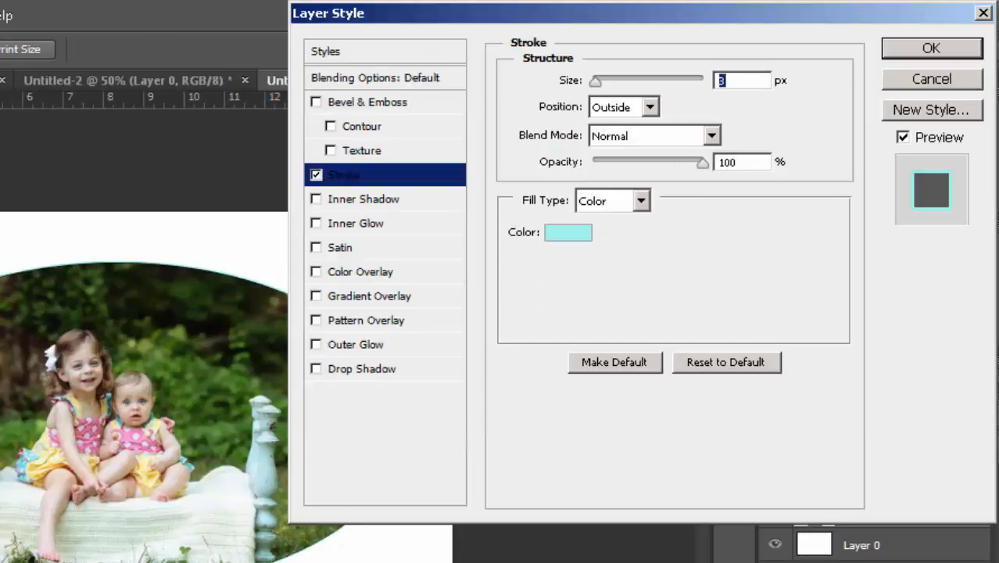
{"action": "mouse_move", "coordinate": [596, 81]}
{"action": "left_mouse_down"}
{"action": "mouse_move", "coordinate": [620, 82]}
{"action": "mouse_move", "coordinate": [607, 81]}
{"action": "left_mouse_up"}
Add a Bevel & Emboss effect to the ellipse layer with size 54 px and depth 429%, and apply the layer style
{"action": "left_click", "coordinate": [316, 102]}
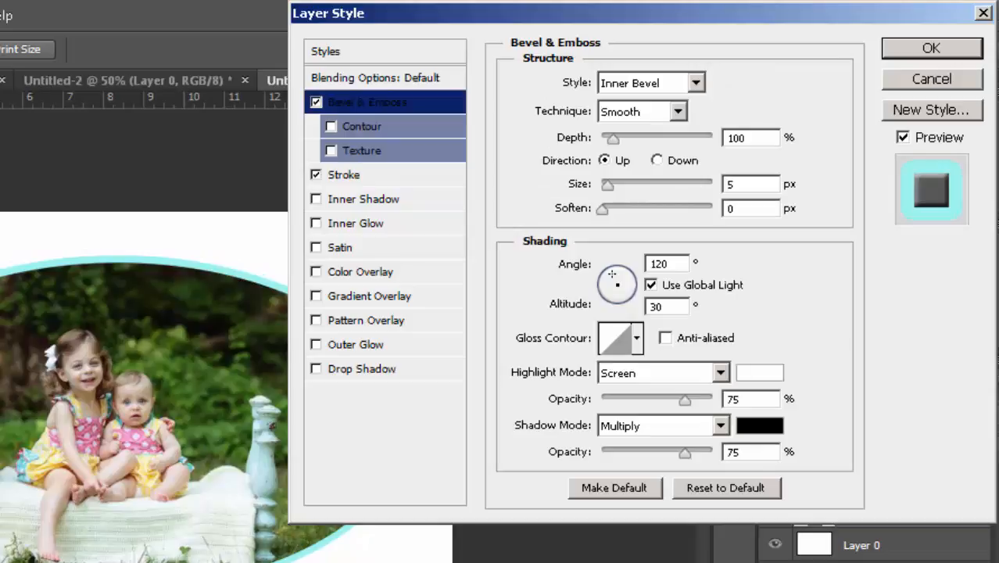
{"action": "left_click_drag", "start_coordinate": [607, 185], "coordinate": [702, 185]}
{"action": "key", "text": "shift+Down"}
{"action": "key", "text": "shift+Down"}
{"action": "key", "text": "shift+Down"}
{"action": "key", "text": "shift+Down"}
{"action": "key", "text": "shift+Down"}
{"action": "key", "text": "shift+Down"}
{"action": "key", "text": "shift+Down"}
{"action": "key", "text": "shift+Down"}
{"action": "key", "text": "shift+Down"}
{"action": "key", "text": "shift+Down"}
{"action": "key", "text": "shift+Down"}
{"action": "key", "text": "shift+Down"}
{"action": "key", "text": "shift+Down"}
{"action": "key", "text": "shift+Down"}
{"action": "key", "text": "shift+Down"}
{"action": "key", "text": "shift+Down"}
{"action": "key", "text": "shift+Down"}
{"action": "left_click_drag", "start_coordinate": [632, 185], "coordinate": [631, 185]}
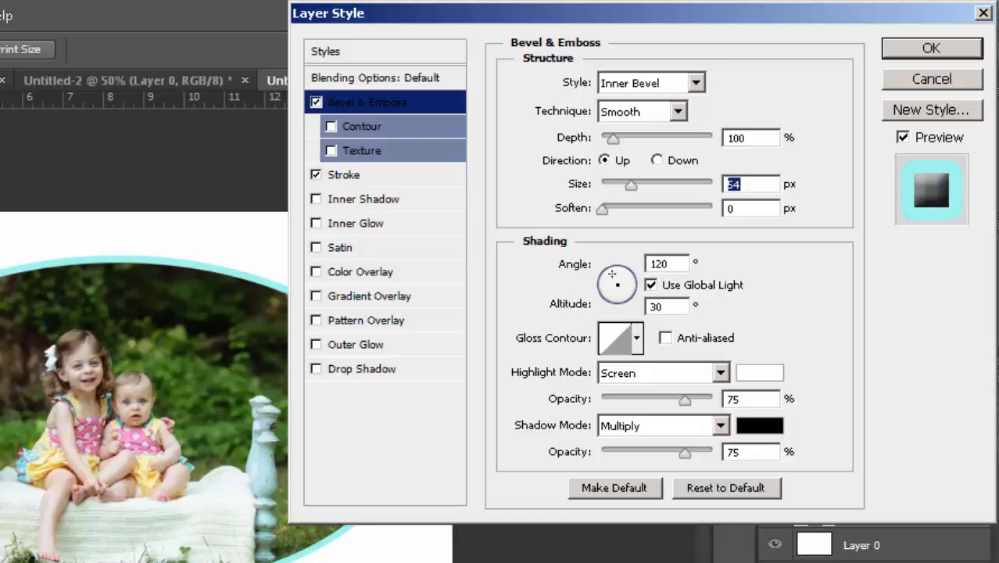
{"action": "left_click_drag", "start_coordinate": [614, 138], "coordinate": [649, 138]}
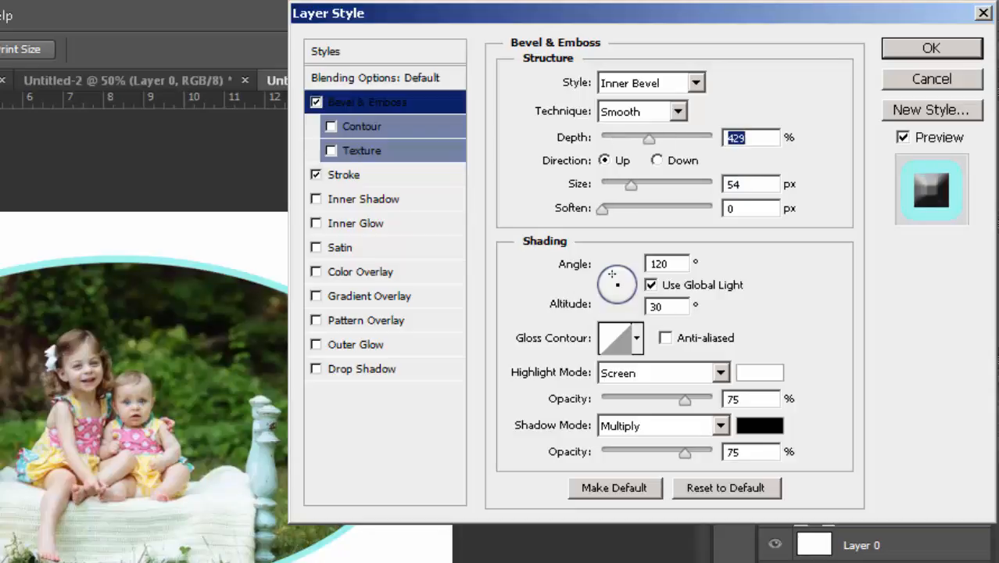
{"action": "key", "text": "Return"}
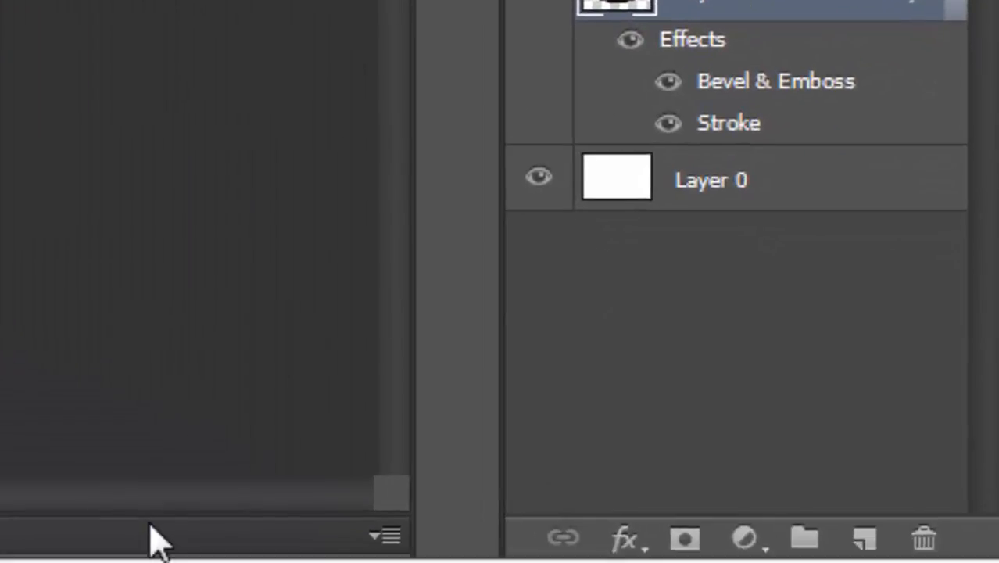
Give the white background Layer 0 a Color Overlay in light cyan 8bf0f4 at 100% opacity
{"action": "key", "text": "alt+["}
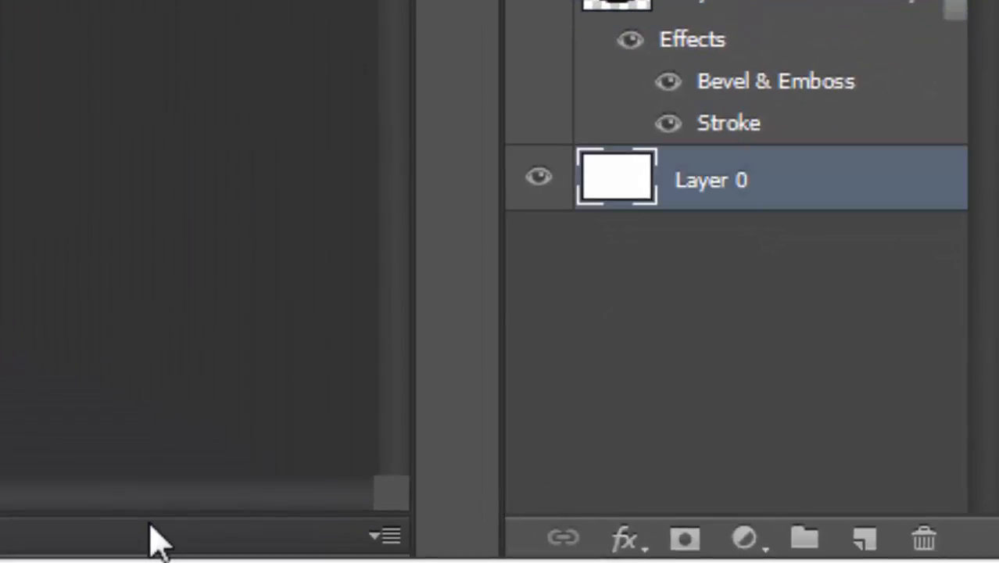
{"action": "key", "text": "ctrl+shift+n"}
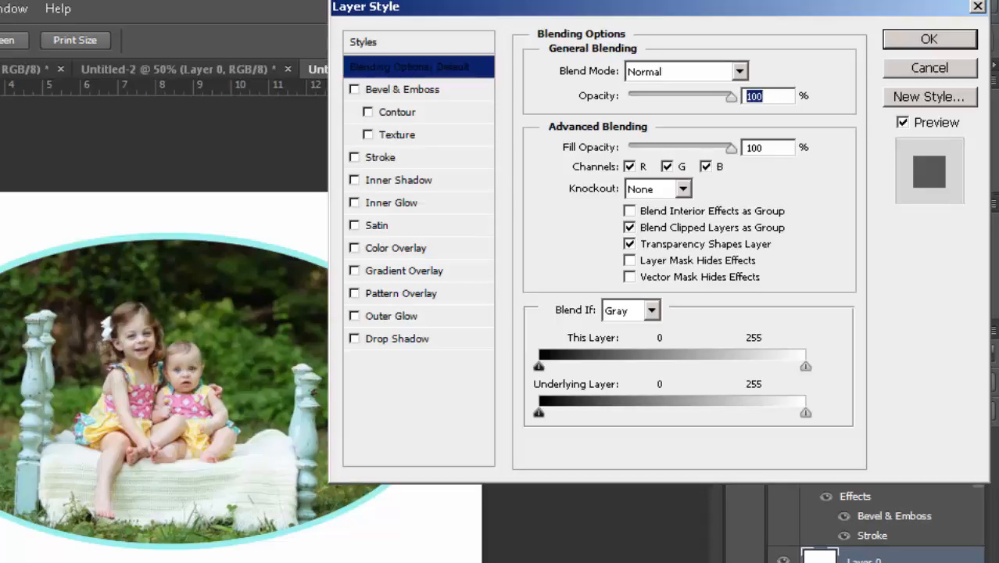
{"action": "left_click", "coordinate": [355, 247]}
{"action": "left_click", "coordinate": [397, 248]}
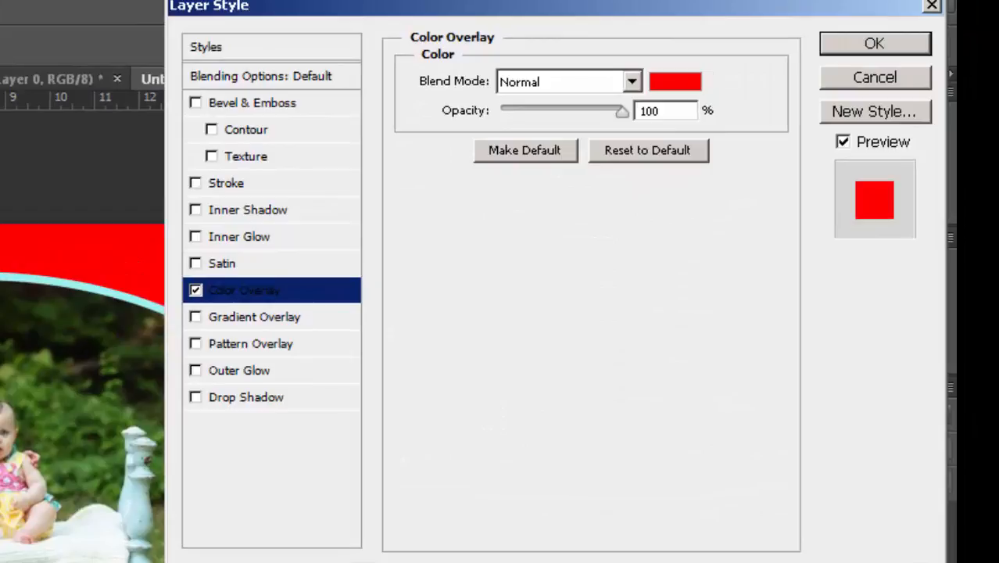
{"action": "left_click", "coordinate": [676, 81]}
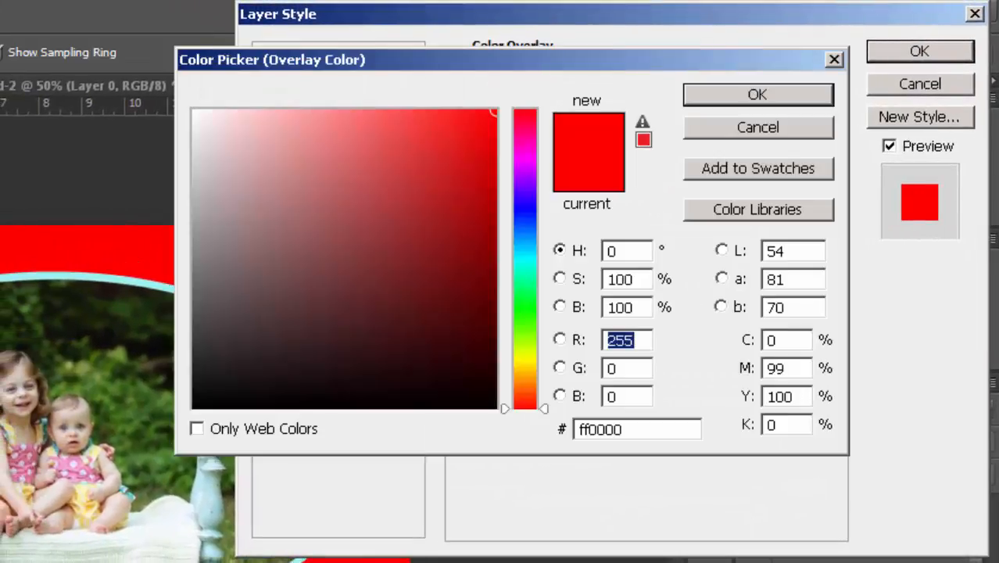
{"action": "left_click_drag", "start_coordinate": [526, 238], "coordinate": [526, 257]}
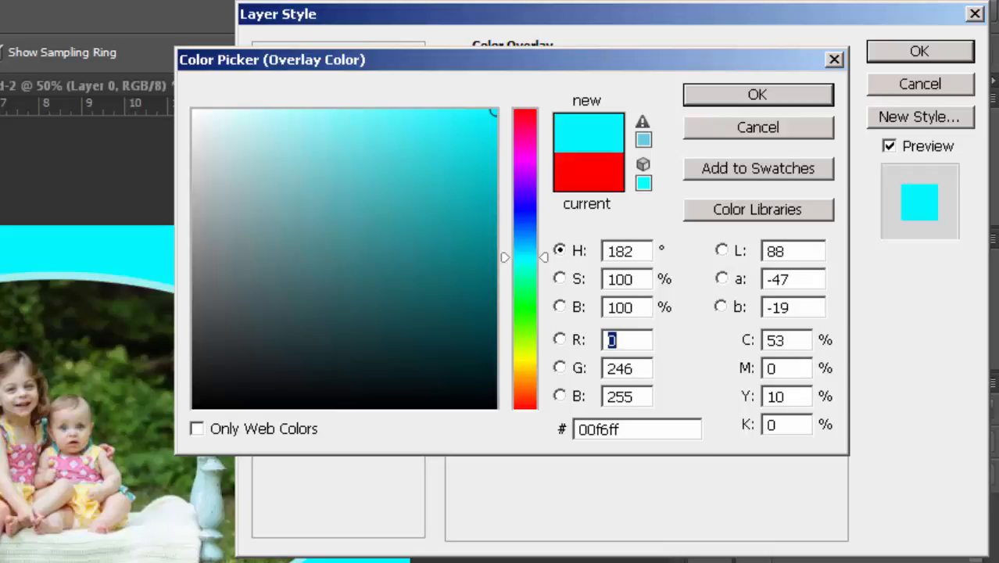
{"action": "left_click", "coordinate": [364, 117]}
{"action": "left_click", "coordinate": [323, 123]}
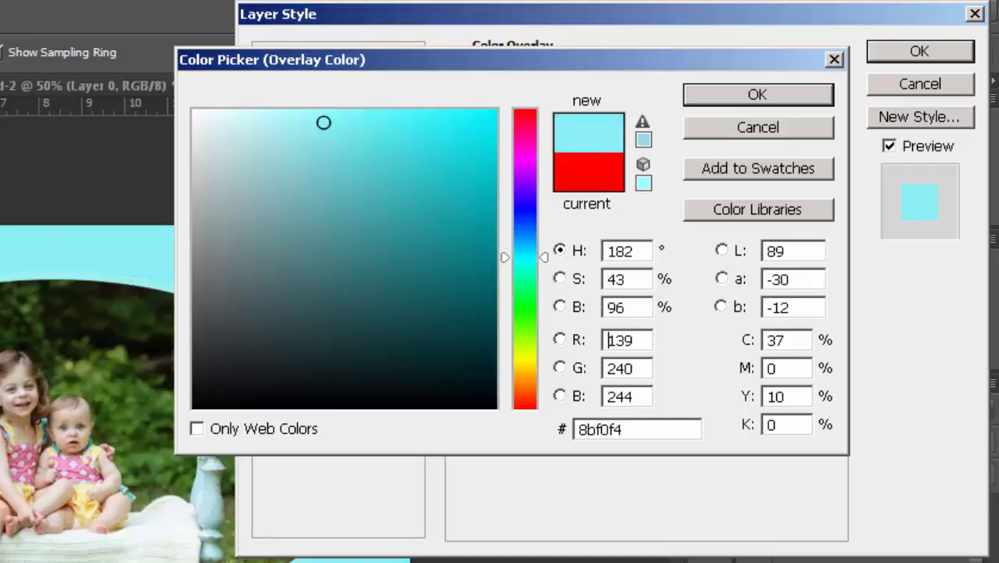
{"action": "key", "text": "shift+End"}
{"action": "key", "text": "Return"}
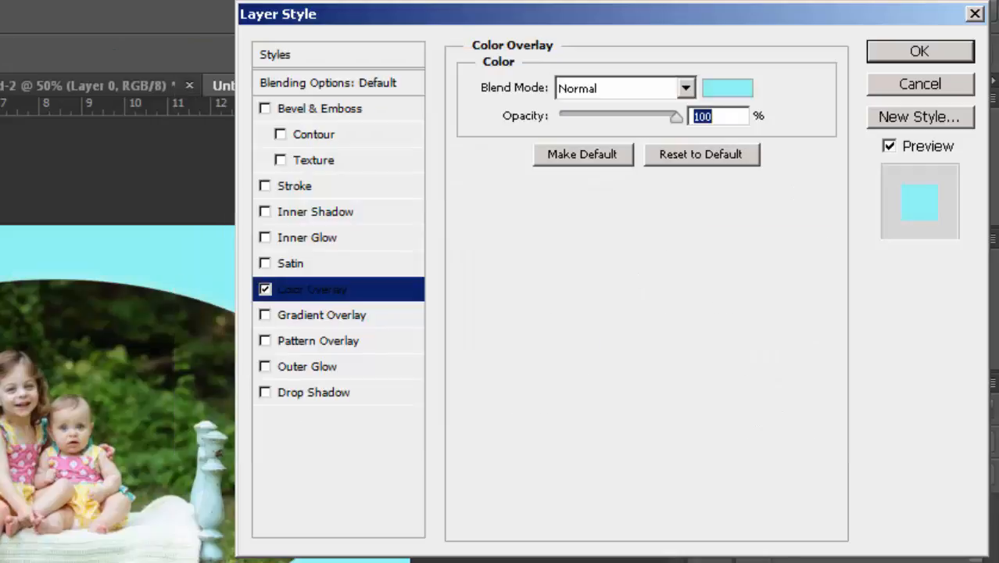
{"action": "key", "text": "Return"}
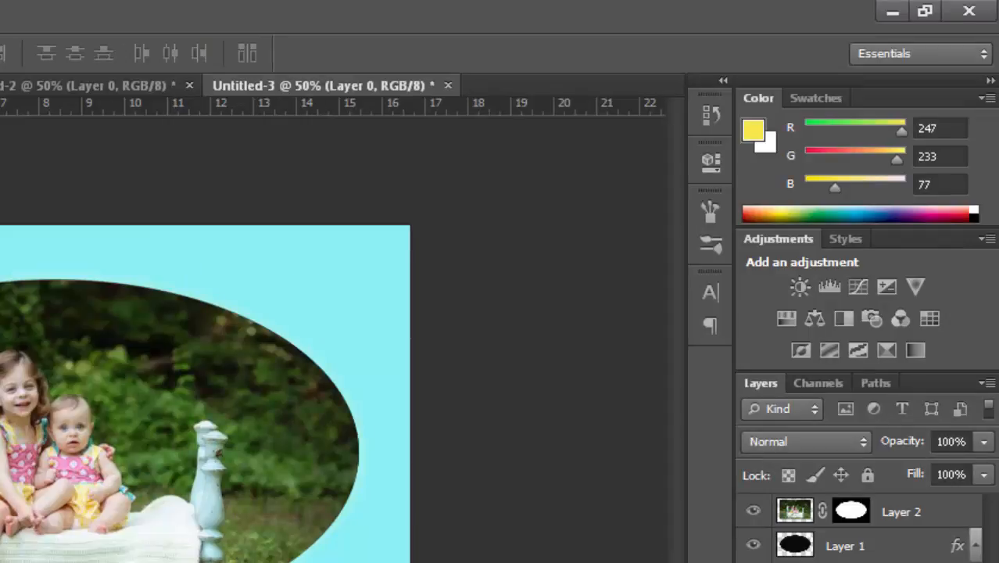
Change the Stroke colour of the ellipse on Layer 1 to pink f29beb
{"action": "left_click", "coordinate": [868, 548]}
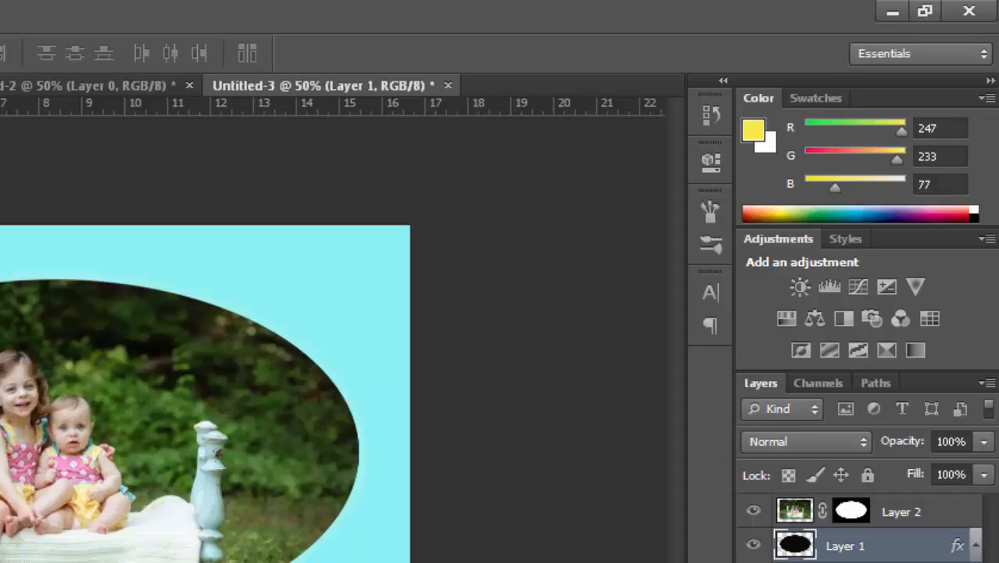
{"action": "double_click", "coordinate": [911, 546]}
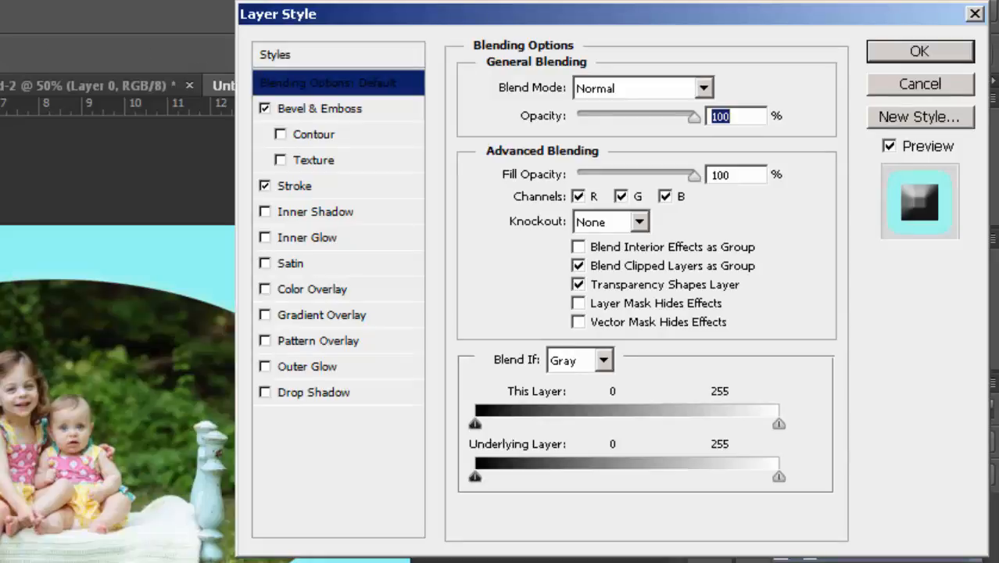
{"action": "left_click", "coordinate": [295, 186]}
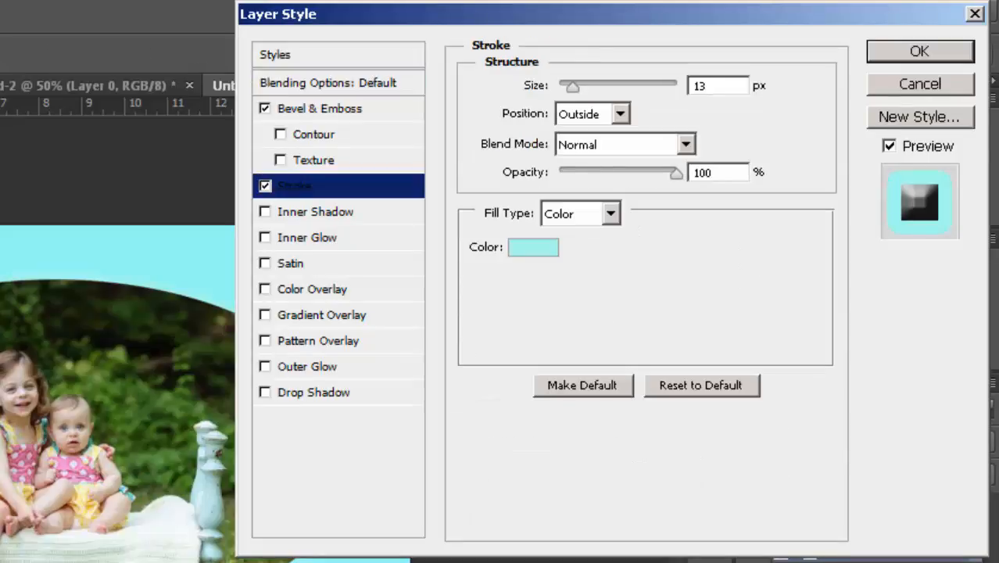
{"action": "left_click", "coordinate": [533, 247]}
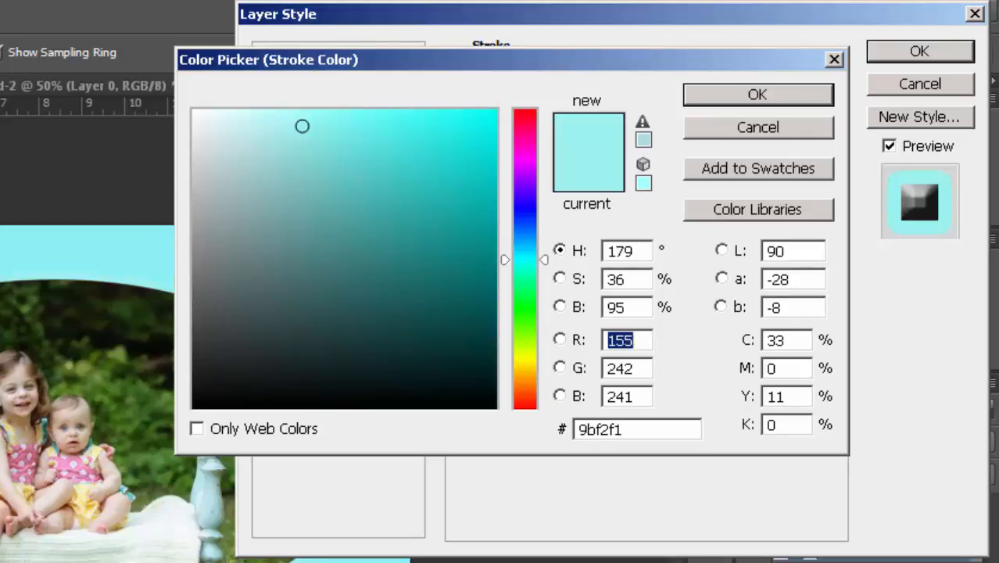
{"action": "left_click", "coordinate": [526, 112]}
{"action": "left_click", "coordinate": [524, 395]}
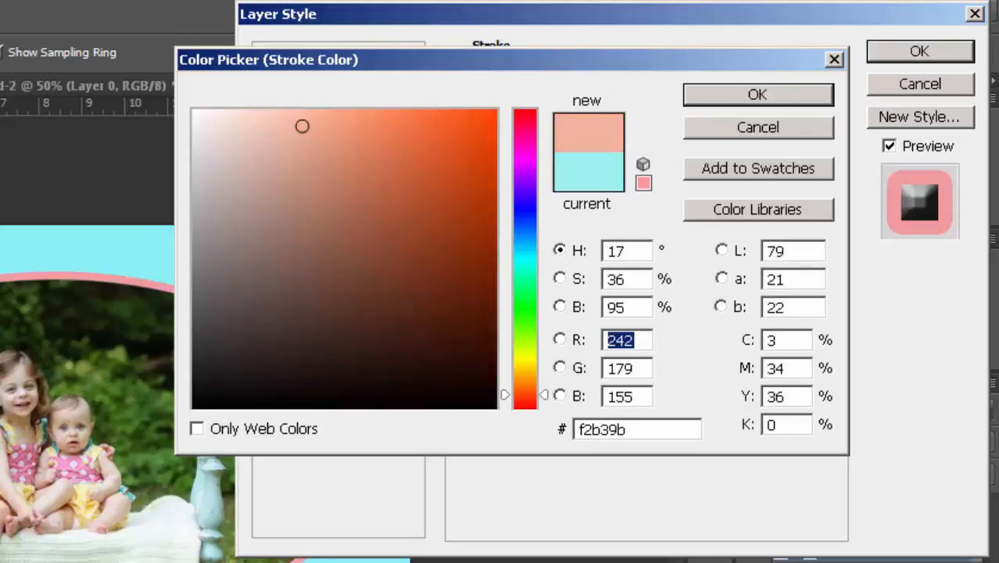
{"action": "left_click", "coordinate": [525, 154]}
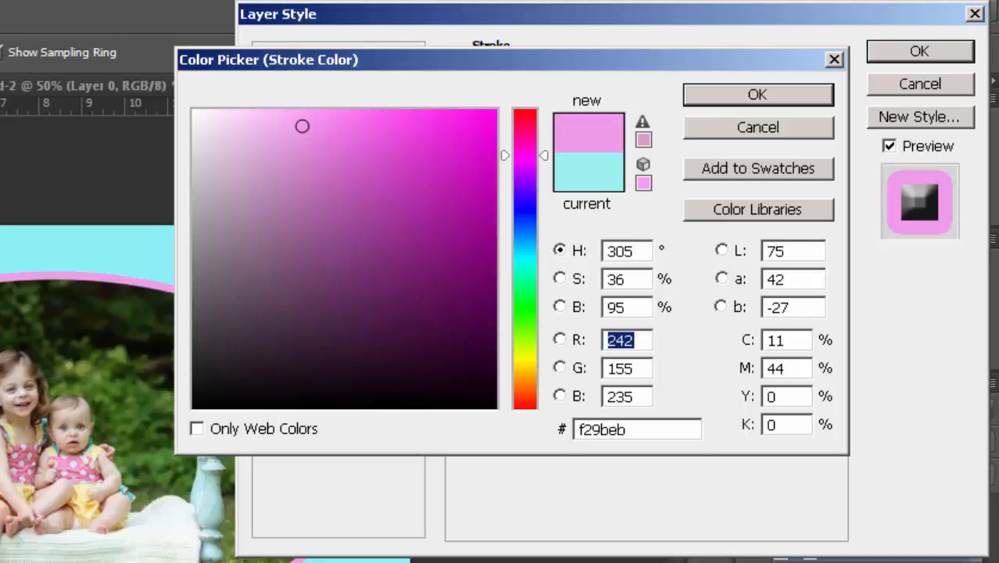
{"action": "left_click", "coordinate": [757, 95]}
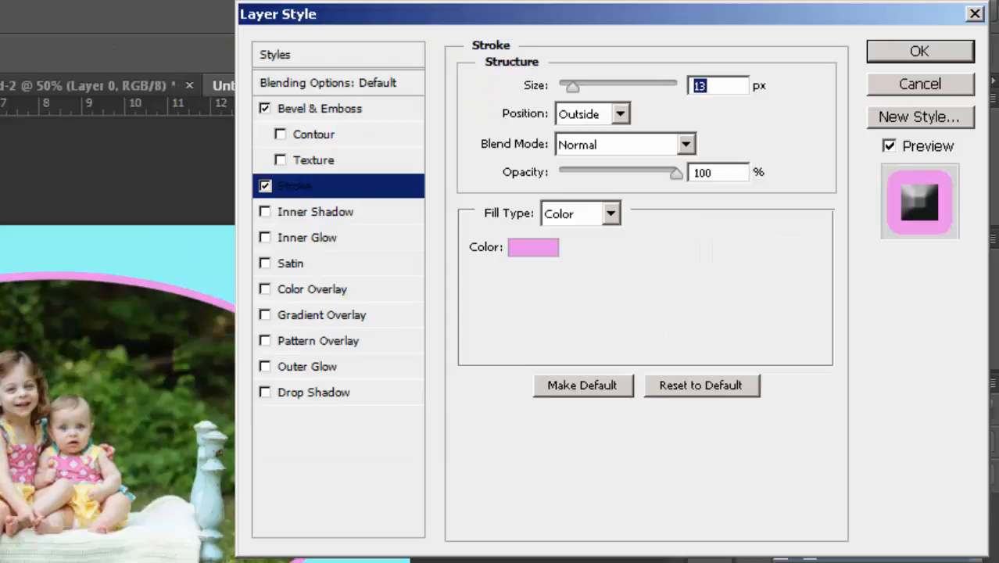
Set the ellipse layer's Bevel & Emboss size to 177 px and apply the layer style
{"action": "left_click", "coordinate": [320, 109]}
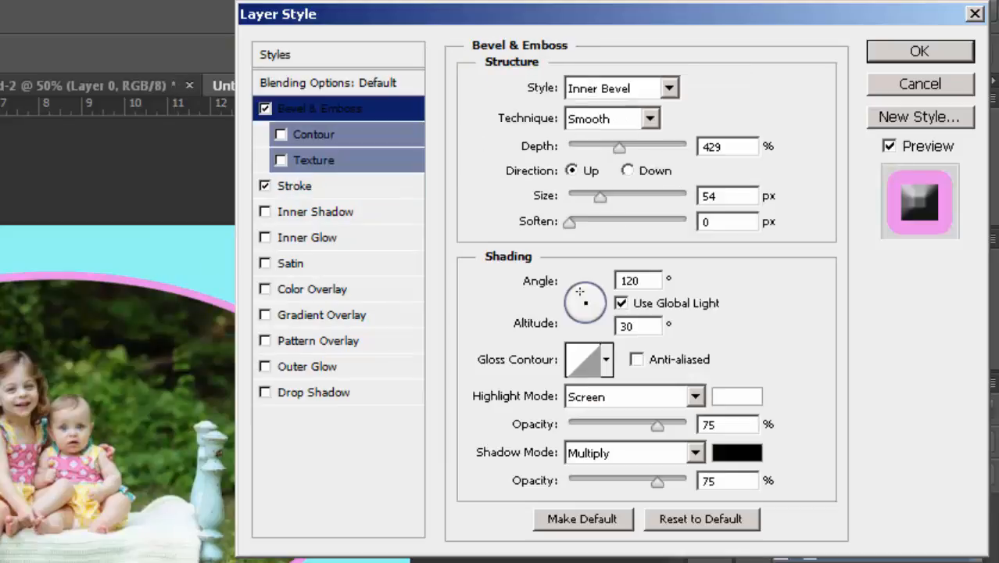
{"action": "left_click_drag", "start_coordinate": [600, 197], "coordinate": [654, 197]}
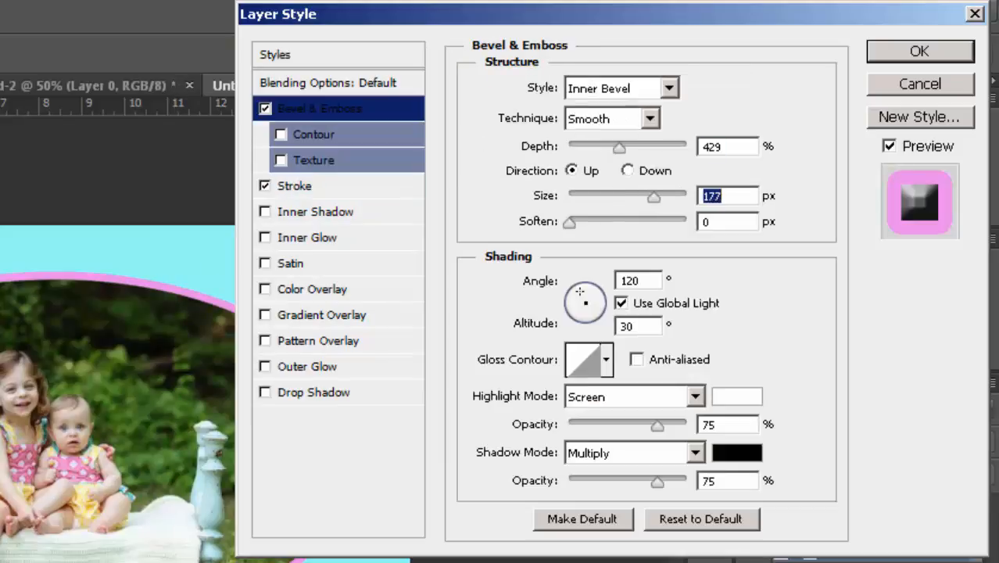
{"action": "key", "text": "Return"}
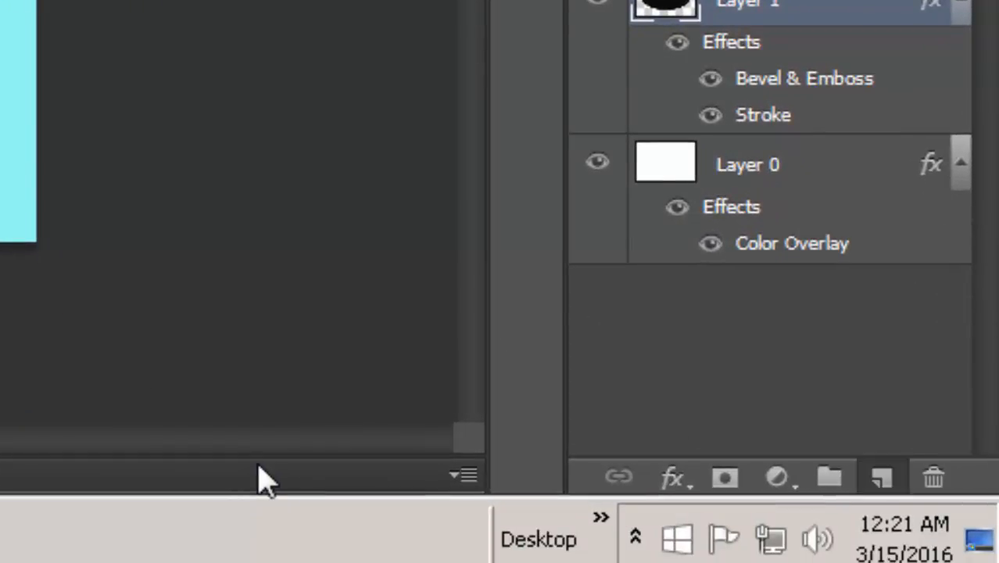
{"action": "key", "text": "ctrl+shift+alt+n"}
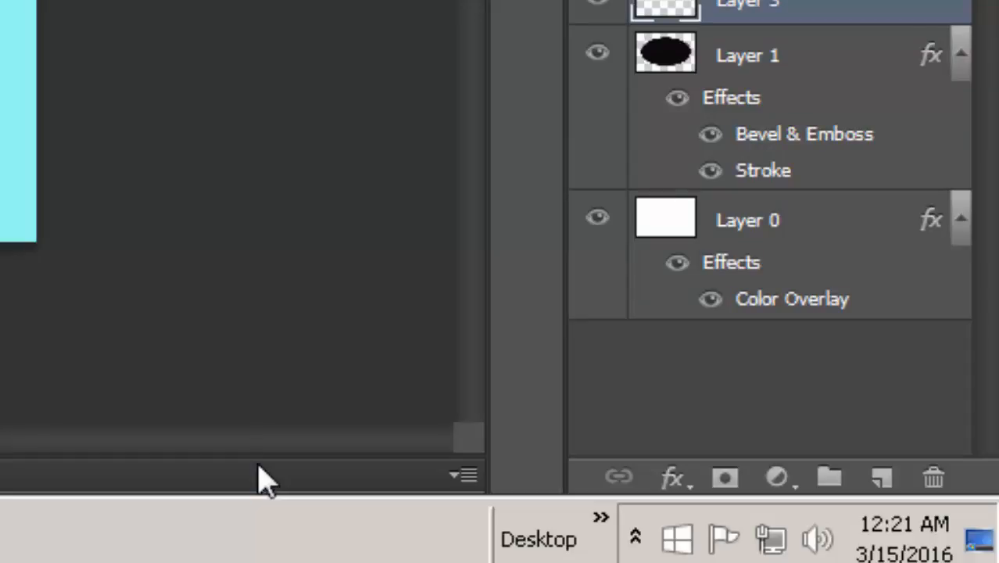
{"action": "key", "text": "Delete"}
{"action": "key", "text": "alt+bracketright"}
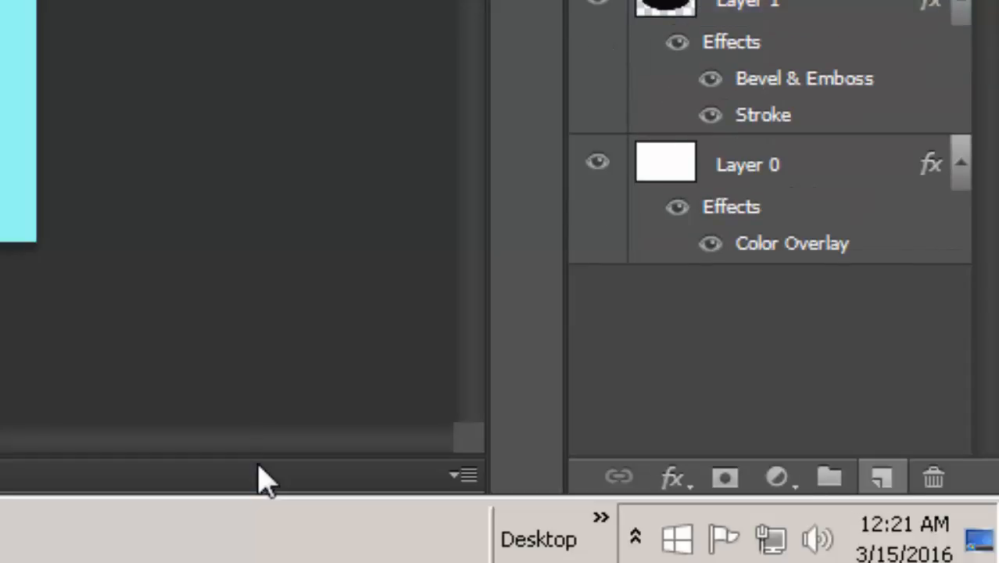
Add a new layer above the photo and choose the 29 px butterfly tip for the Brush tool
{"action": "key", "text": "ctrl+shift+alt+n"}
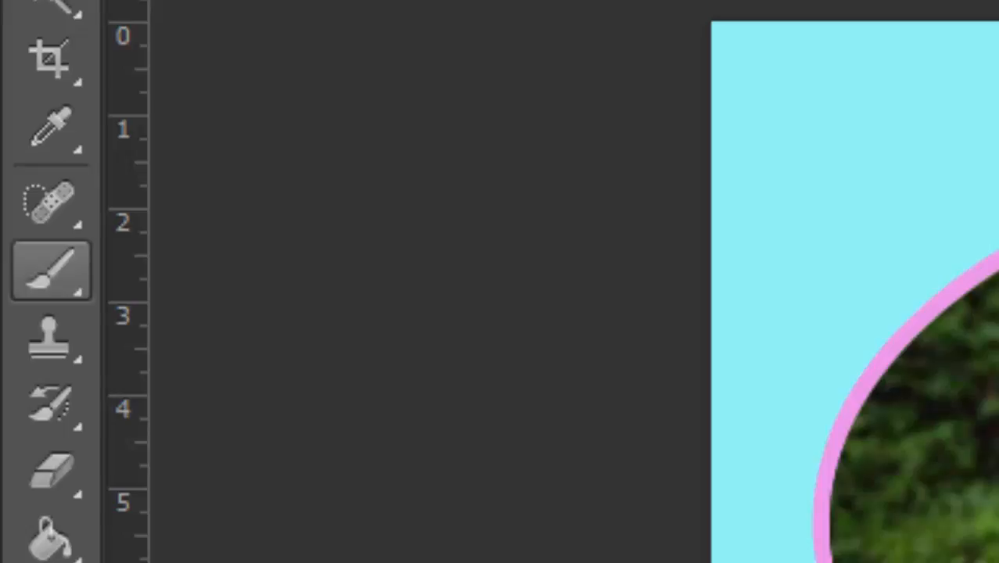
{"action": "left_click", "coordinate": [50, 271]}
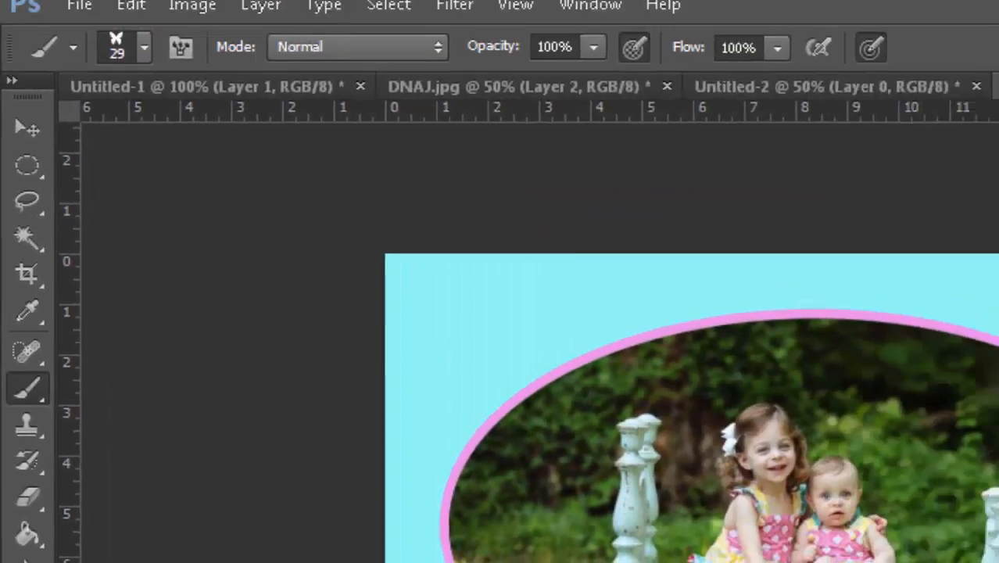
{"action": "left_click", "coordinate": [141, 60]}
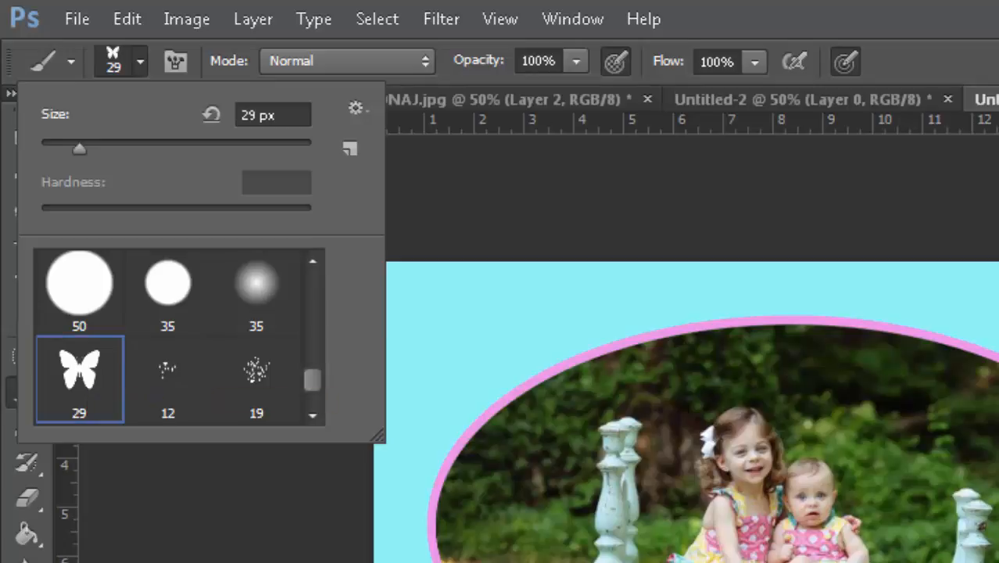
{"action": "scroll", "coordinate": [227, 379], "scroll_direction": "up", "scroll_amount": 2}
{"action": "scroll", "coordinate": [178, 336], "scroll_direction": "up", "scroll_amount": 10}
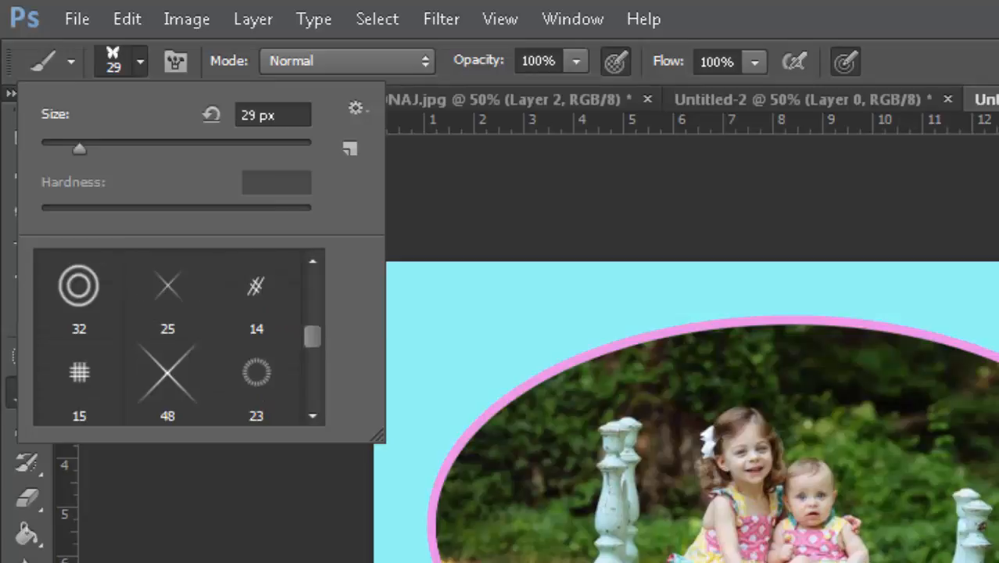
{"action": "scroll", "coordinate": [178, 336], "scroll_direction": "up", "scroll_amount": 10}
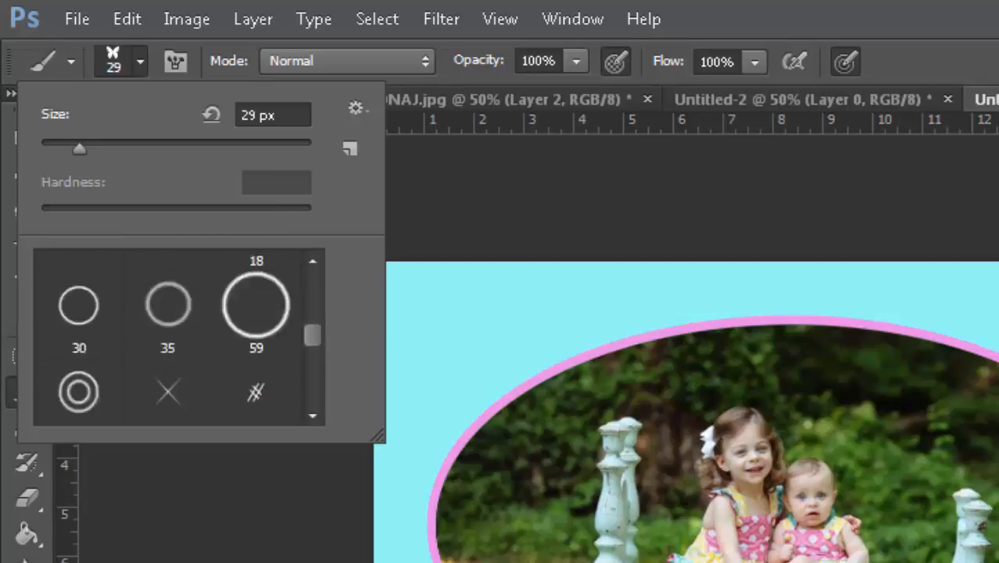
{"action": "scroll", "coordinate": [178, 337], "scroll_direction": "up", "scroll_amount": 10}
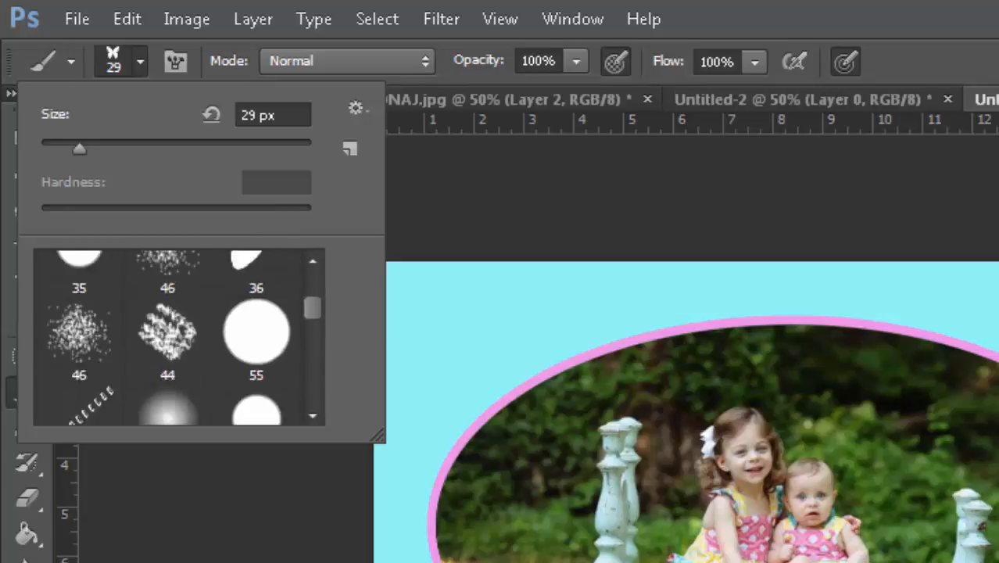
{"action": "scroll", "coordinate": [179, 337], "scroll_direction": "down", "scroll_amount": 10}
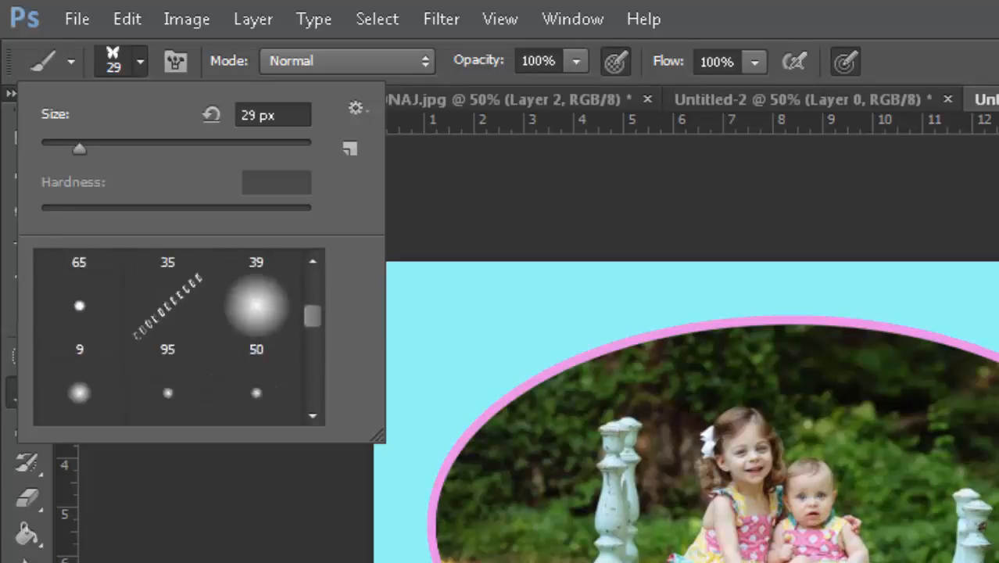
{"action": "scroll", "coordinate": [178, 337], "scroll_direction": "down", "scroll_amount": 10}
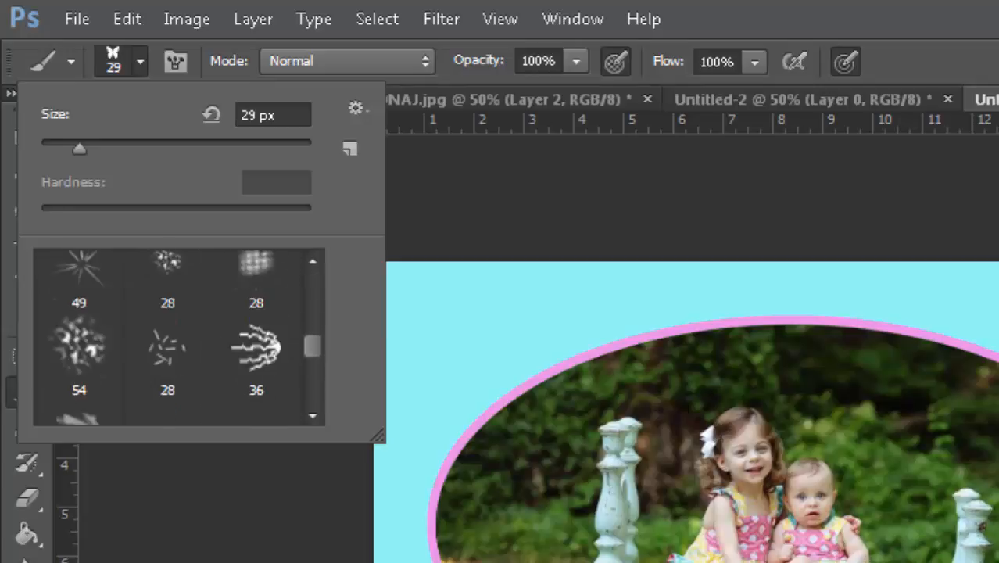
{"action": "scroll", "coordinate": [178, 336], "scroll_direction": "down", "scroll_amount": 8}
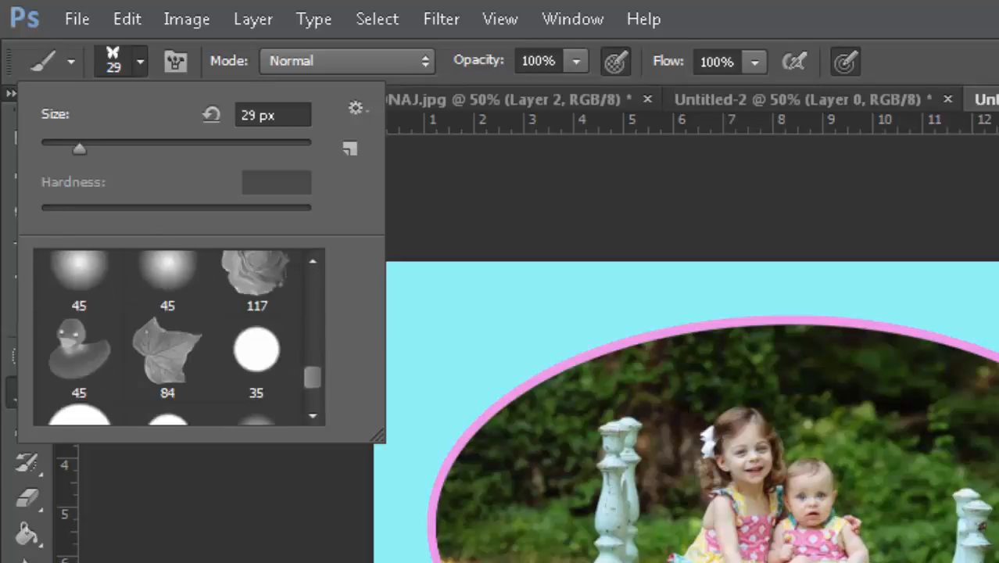
{"action": "scroll", "coordinate": [178, 336], "scroll_direction": "down", "scroll_amount": 6}
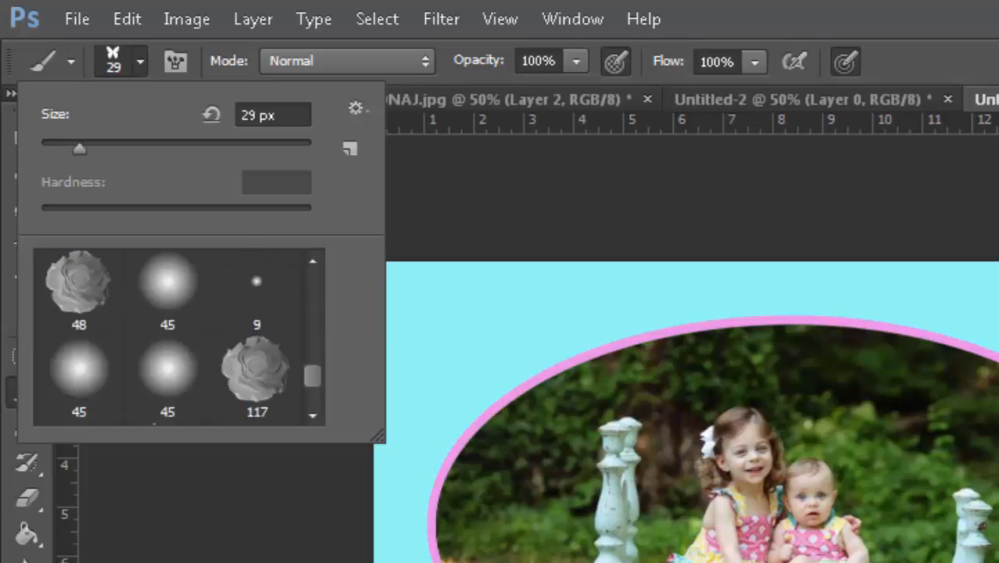
{"action": "scroll", "coordinate": [178, 337], "scroll_direction": "up", "scroll_amount": 5}
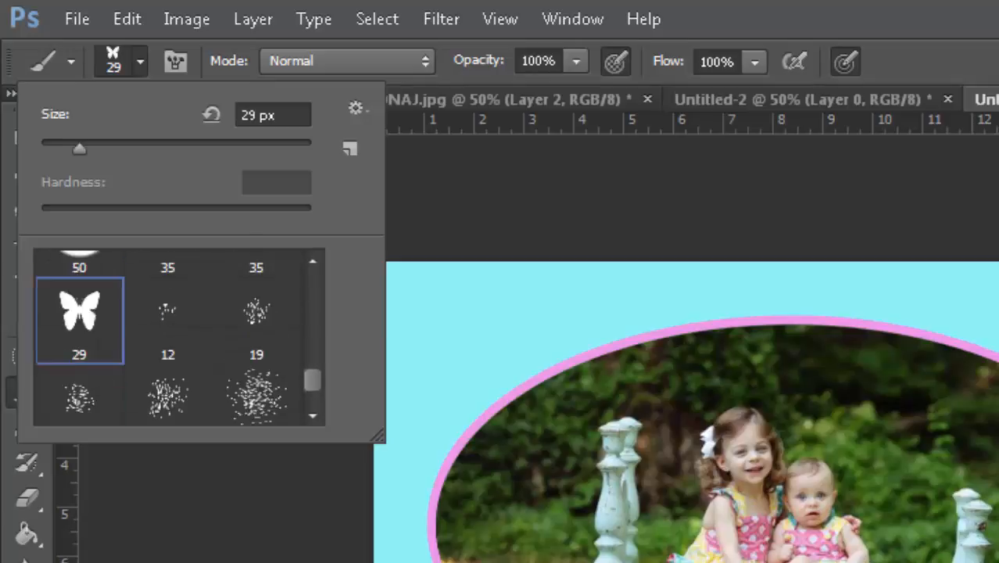
{"action": "key", "text": "Return"}
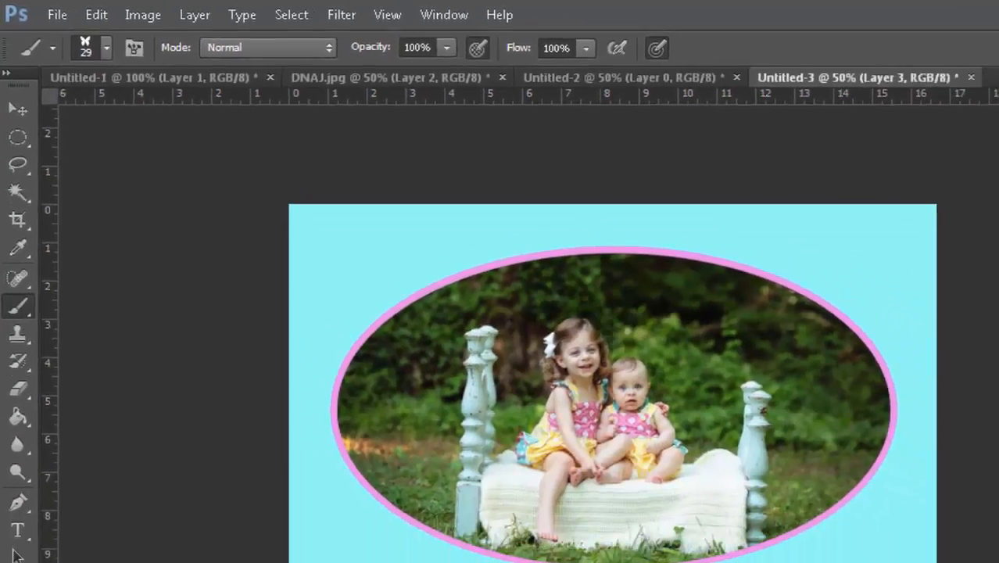
Set the painting colours to red (250, 9, 9) as foreground and green 55f74d as background
{"action": "left_click", "coordinate": [6, 480]}
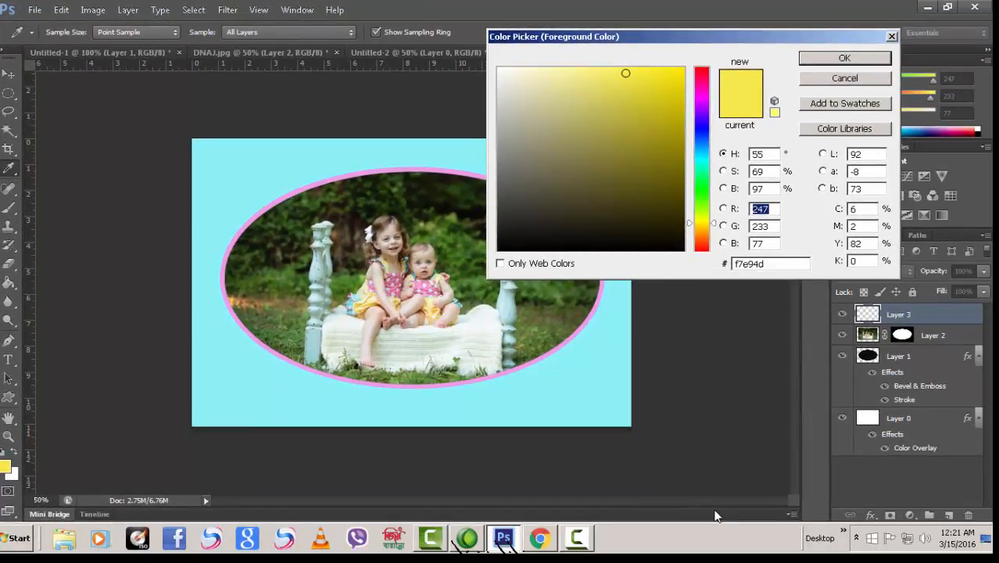
{"action": "type", "text": "85"}
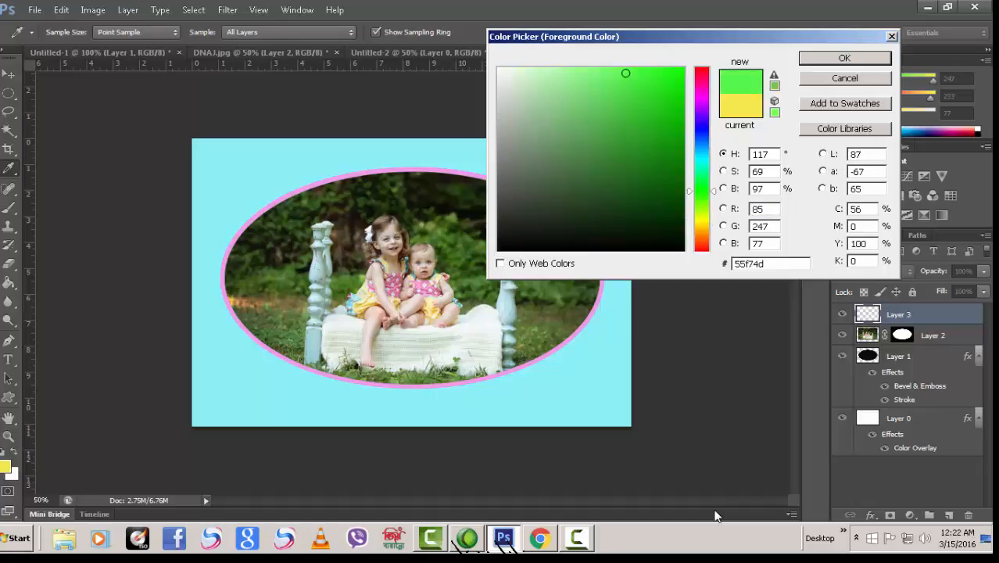
{"action": "key", "text": "Return"}
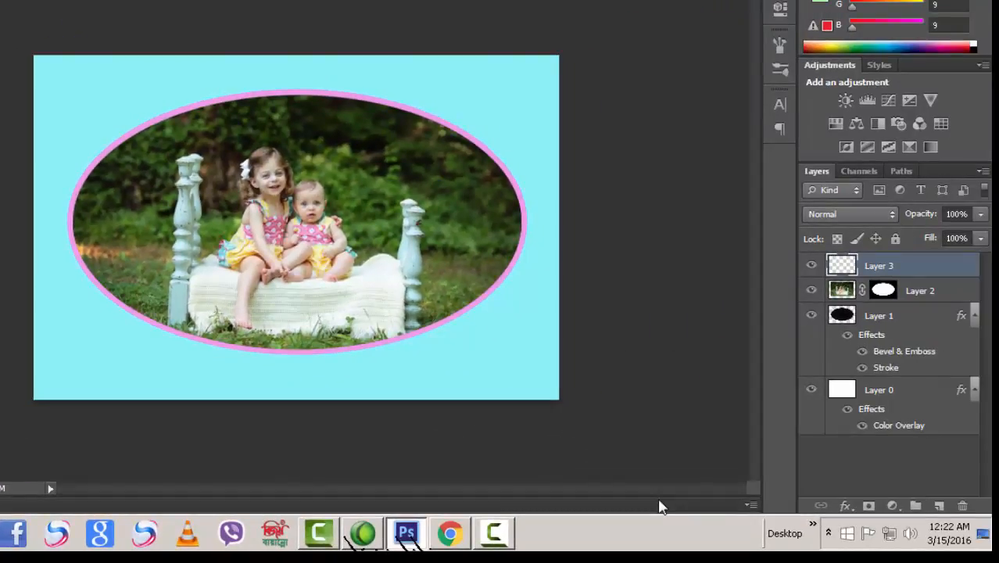
In the brush's Shape Dynamics, set minimum diameter 100%, angle jitter 87%, roundness control to Rotation and minimum roundness 17%
{"action": "key", "text": "F5"}
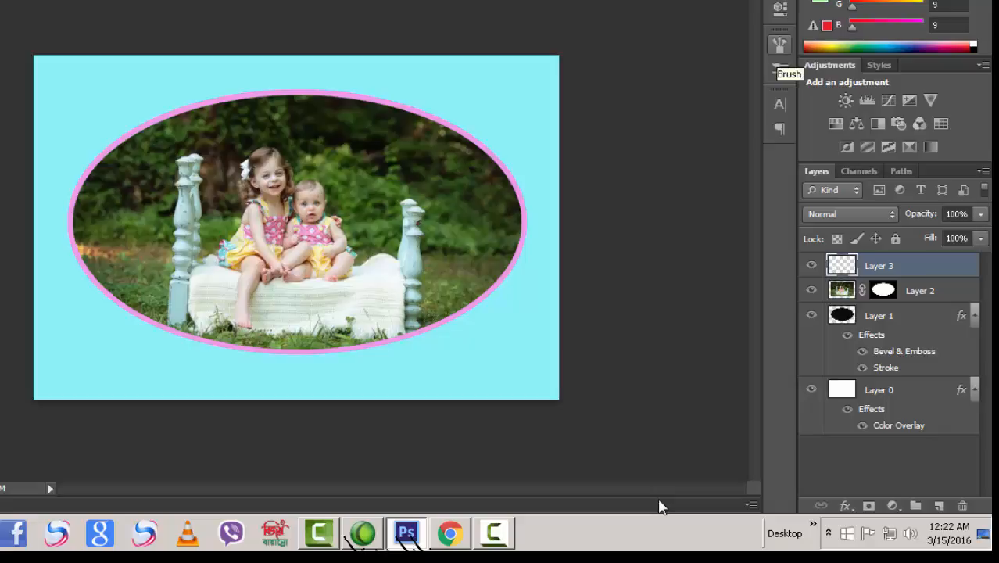
{"action": "left_click", "coordinate": [779, 45]}
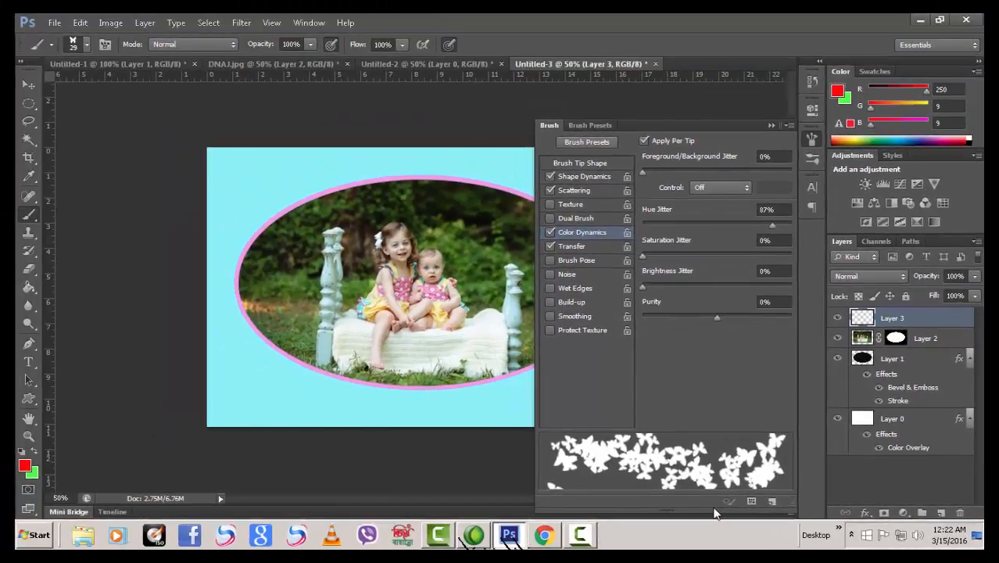
{"action": "left_click", "coordinate": [584, 176]}
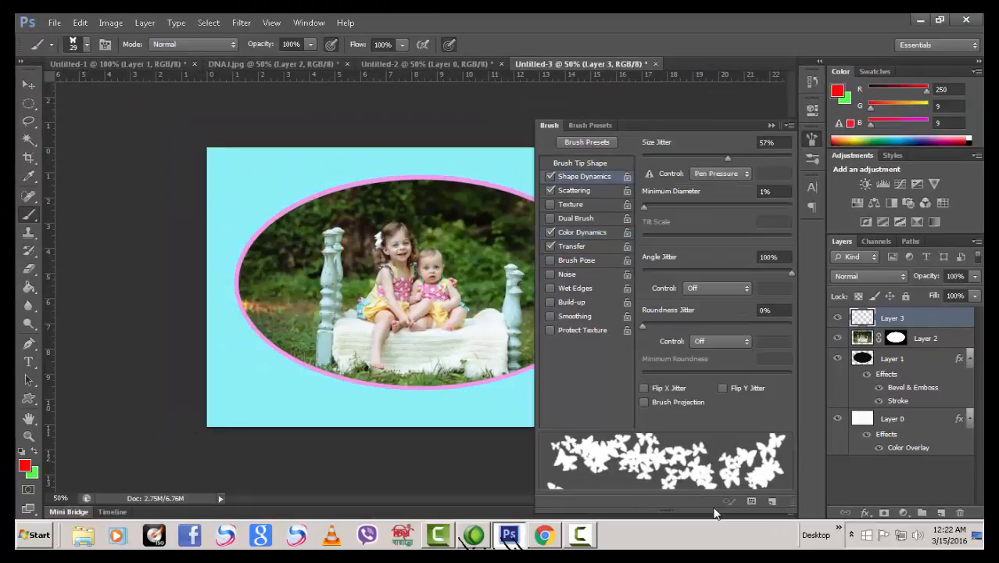
{"action": "left_click_drag", "start_coordinate": [645, 207], "coordinate": [792, 207]}
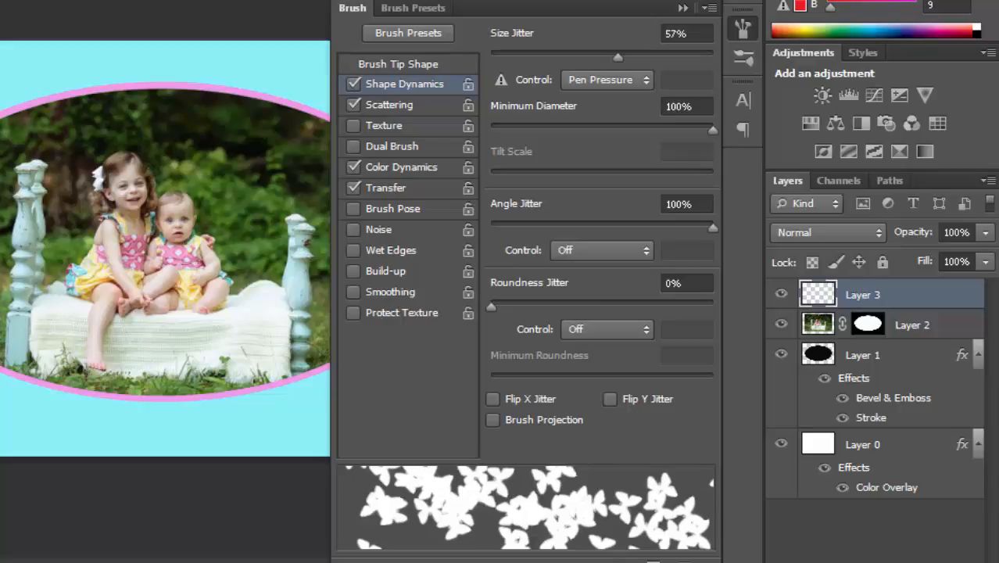
{"action": "left_click", "coordinate": [607, 329]}
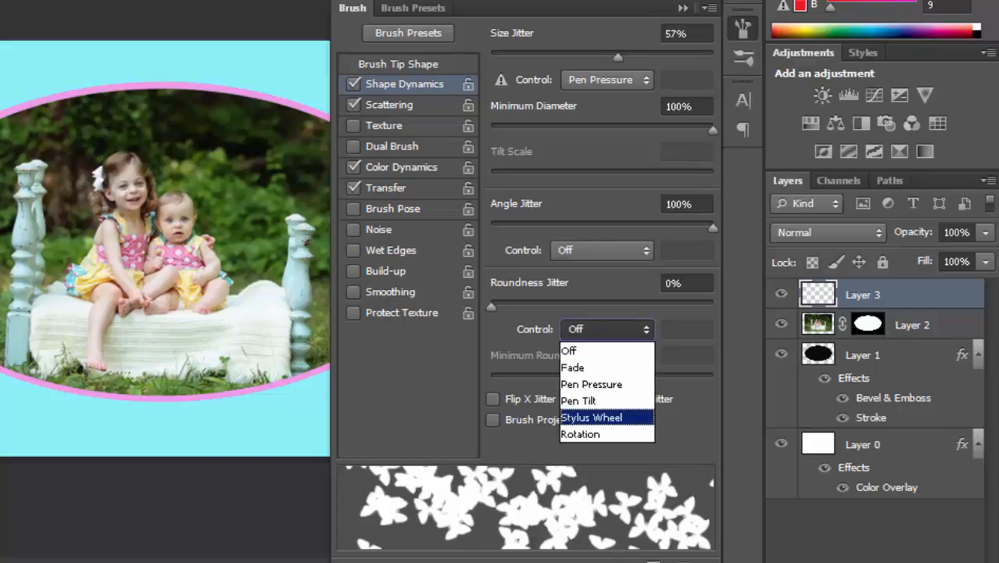
{"action": "left_click", "coordinate": [581, 435]}
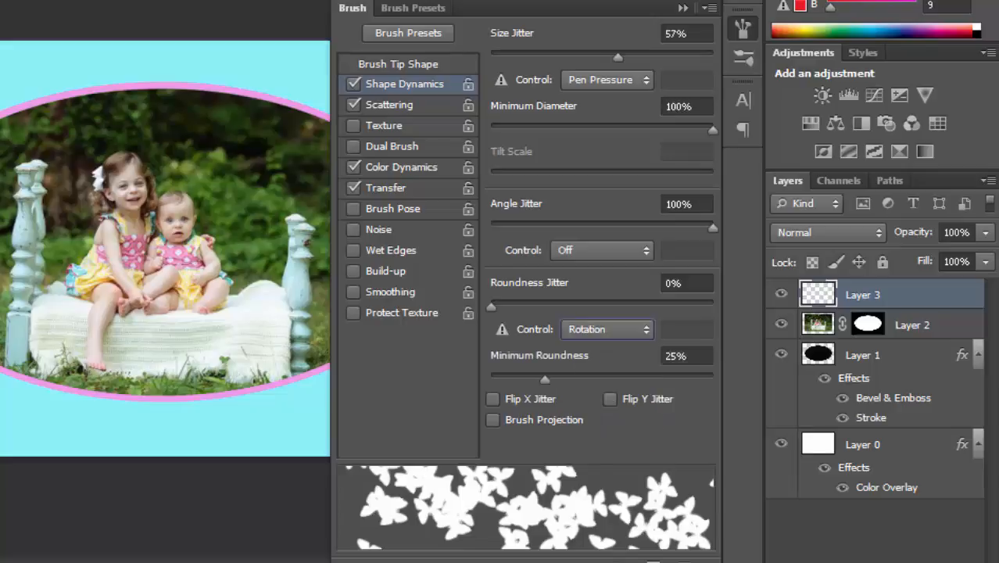
{"action": "mouse_move", "coordinate": [545, 375]}
{"action": "left_mouse_down"}
{"action": "mouse_move", "coordinate": [604, 376]}
{"action": "mouse_move", "coordinate": [527, 379]}
{"action": "left_mouse_up"}
{"action": "mouse_move", "coordinate": [713, 227]}
{"action": "left_mouse_down"}
{"action": "mouse_move", "coordinate": [660, 228]}
{"action": "mouse_move", "coordinate": [685, 228]}
{"action": "left_mouse_up"}
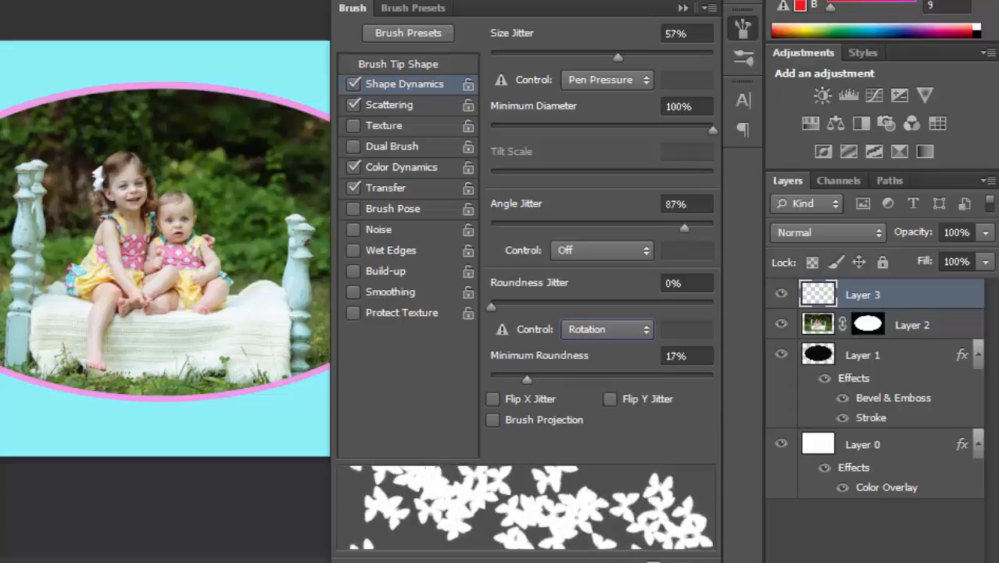
Set the brush's Scattering to 781% on both axes, with count 1 and count jitter 96%
{"action": "left_click", "coordinate": [367, 105]}
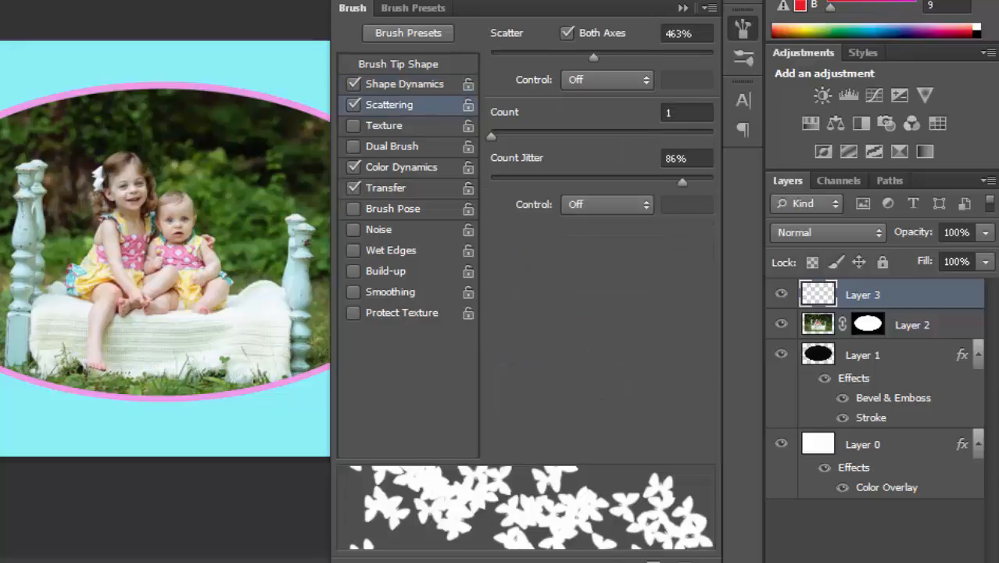
{"action": "mouse_move", "coordinate": [491, 136]}
{"action": "left_mouse_down"}
{"action": "mouse_move", "coordinate": [530, 136]}
{"action": "mouse_move", "coordinate": [491, 136]}
{"action": "left_mouse_up"}
{"action": "left_click_drag", "start_coordinate": [683, 182], "coordinate": [704, 182]}
{"action": "mouse_move", "coordinate": [593, 57]}
{"action": "left_mouse_down"}
{"action": "mouse_move", "coordinate": [709, 57]}
{"action": "mouse_move", "coordinate": [665, 57]}
{"action": "left_mouse_up"}
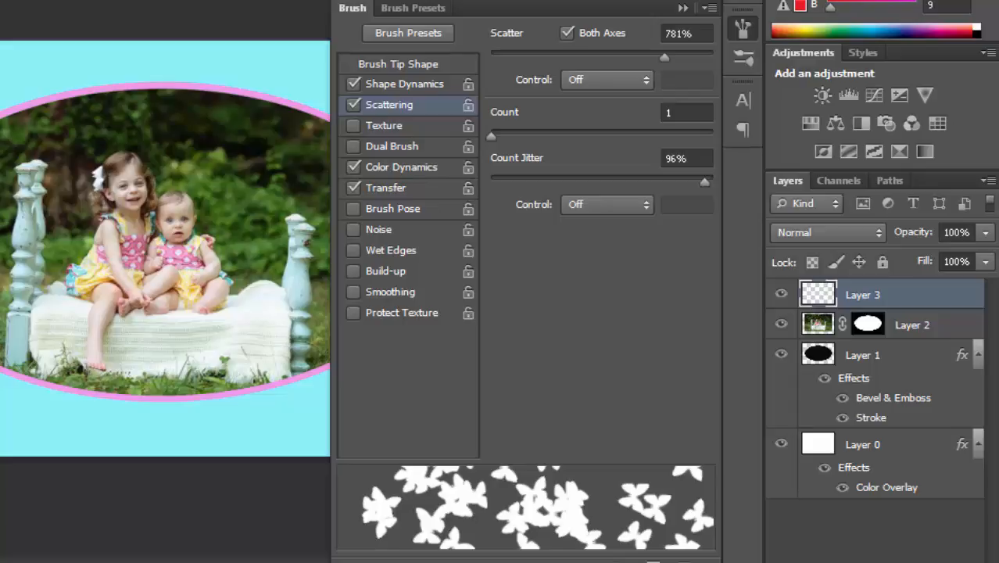
Raise the brush's Color Dynamics foreground/background jitter to just over 36% and hue jitter slightly above 87%, and turn off Transfer
{"action": "left_click", "coordinate": [401, 168]}
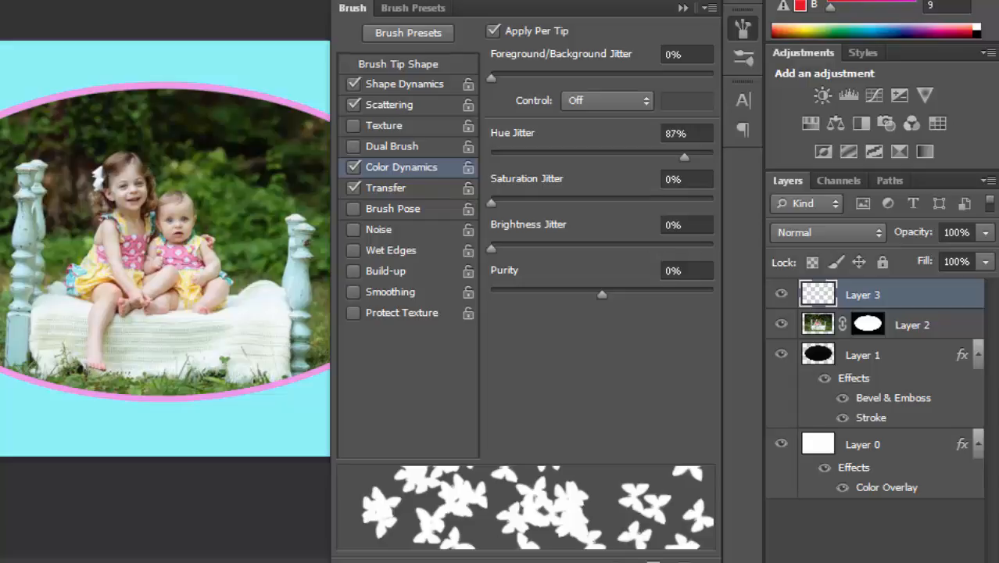
{"action": "left_click_drag", "start_coordinate": [491, 78], "coordinate": [570, 78]}
{"action": "left_click", "coordinate": [354, 188]}
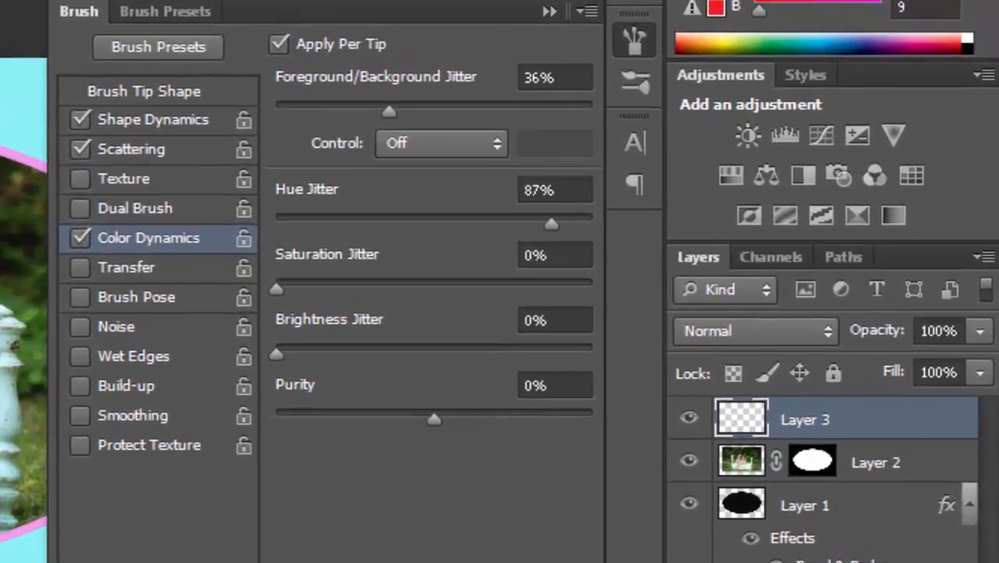
{"action": "left_click_drag", "start_coordinate": [685, 157], "coordinate": [691, 157]}
{"action": "left_click_drag", "start_coordinate": [558, 225], "coordinate": [565, 225]}
{"action": "left_click_drag", "start_coordinate": [389, 112], "coordinate": [400, 112]}
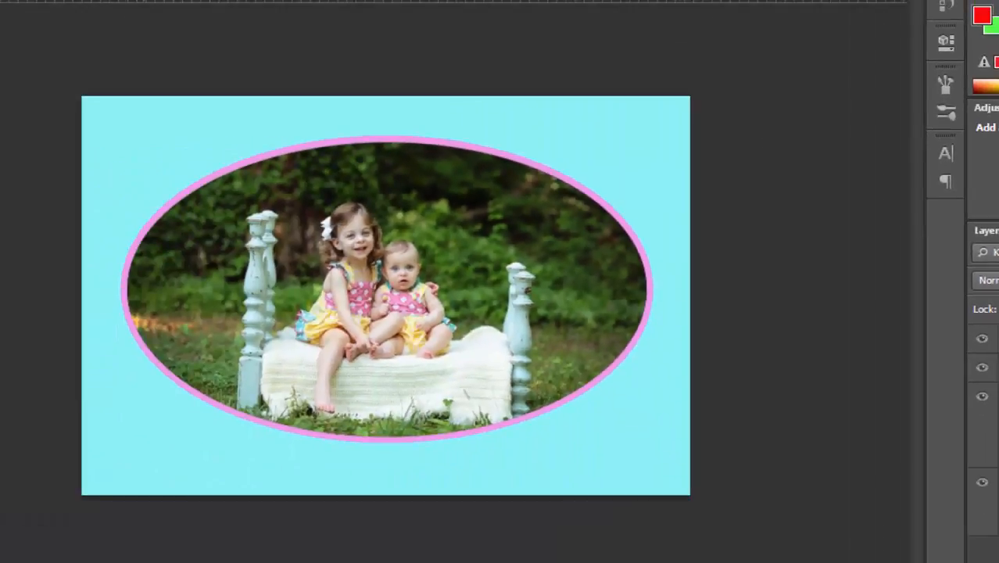
Paint scattered multicoloured butterflies on Layer 3 all the way around the pink oval outline
{"action": "left_click_drag", "start_coordinate": [159, 217], "coordinate": [182, 166]}
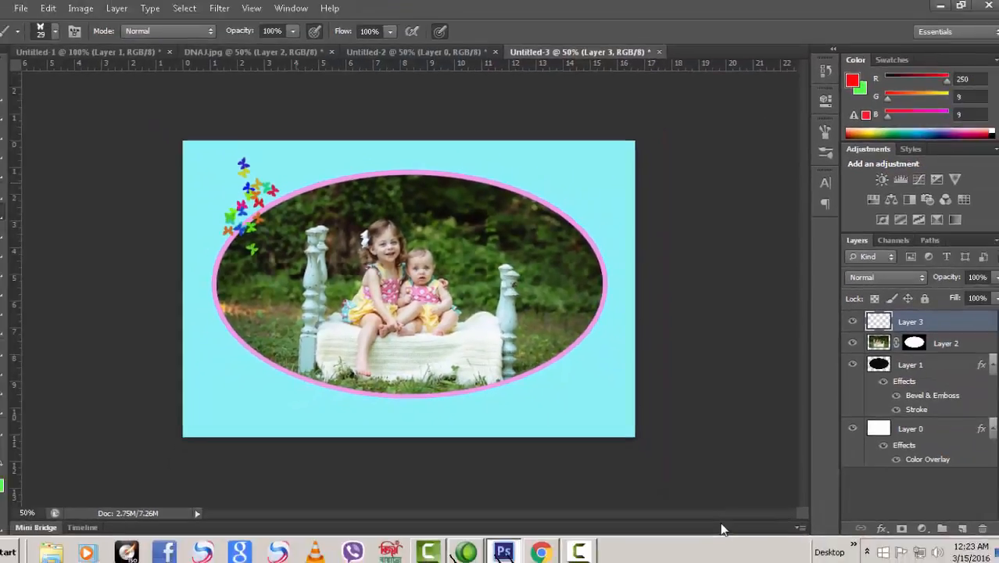
{"action": "mouse_move", "coordinate": [259, 194]}
{"action": "left_mouse_down"}
{"action": "mouse_move", "coordinate": [360, 179]}
{"action": "mouse_move", "coordinate": [473, 190]}
{"action": "left_mouse_up"}
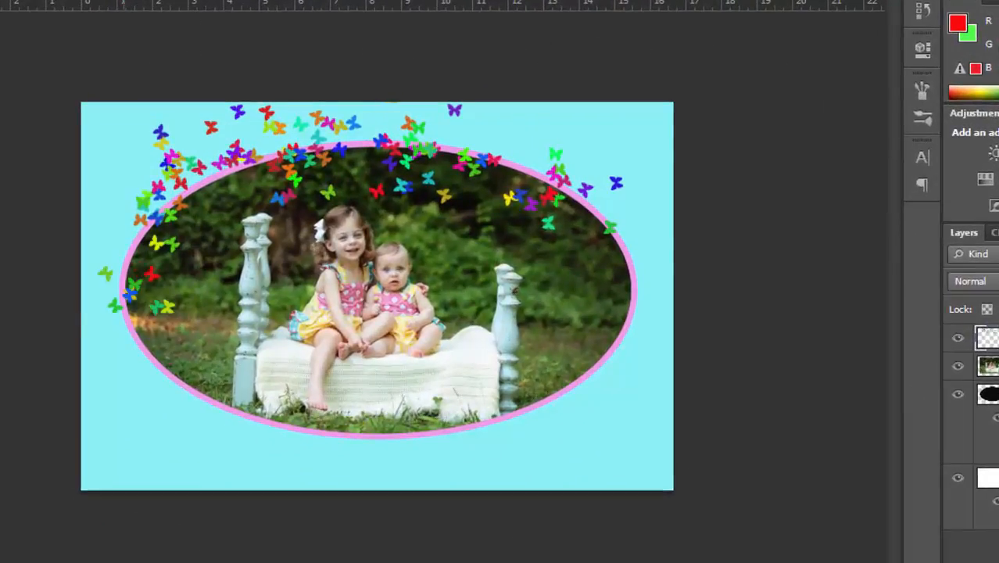
{"action": "left_click_drag", "start_coordinate": [123, 301], "coordinate": [229, 401]}
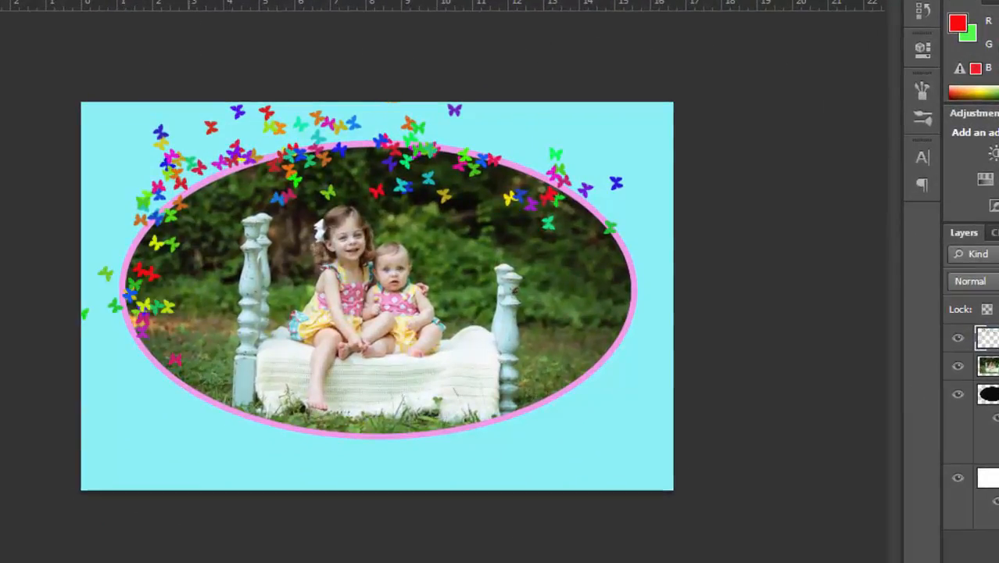
{"action": "mouse_move", "coordinate": [156, 350]}
{"action": "left_mouse_down"}
{"action": "mouse_move", "coordinate": [275, 418]}
{"action": "mouse_move", "coordinate": [371, 427]}
{"action": "mouse_move", "coordinate": [481, 413]}
{"action": "left_mouse_up"}
{"action": "mouse_move", "coordinate": [560, 385]}
{"action": "left_mouse_down"}
{"action": "mouse_move", "coordinate": [613, 316]}
{"action": "mouse_move", "coordinate": [606, 262]}
{"action": "mouse_move", "coordinate": [593, 251]}
{"action": "left_mouse_up"}
{"action": "left_click_drag", "start_coordinate": [534, 172], "coordinate": [275, 157]}
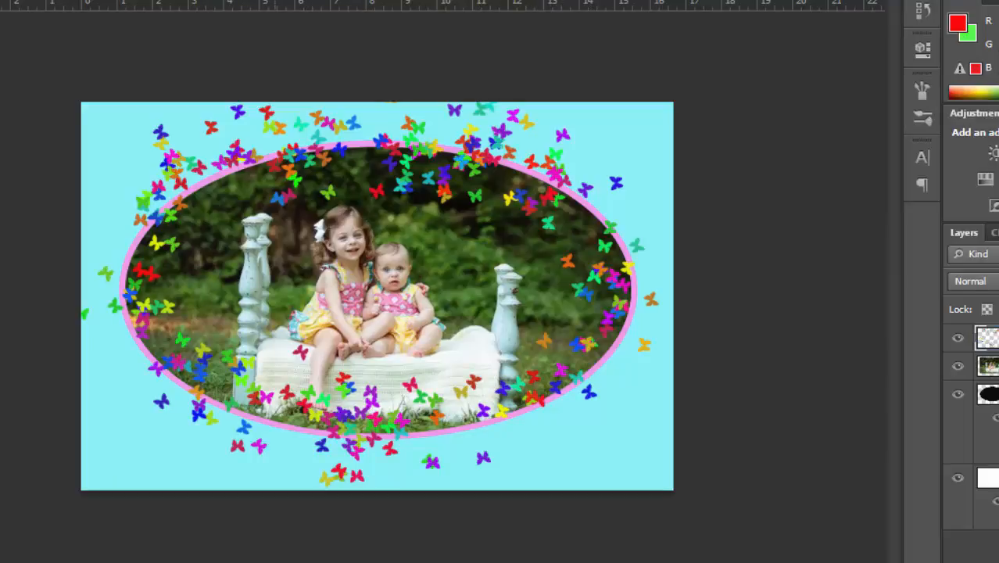
Thicken the butterfly border with extra brush strokes over the sparse stretches along the oval's edge
{"action": "left_click", "coordinate": [123, 364]}
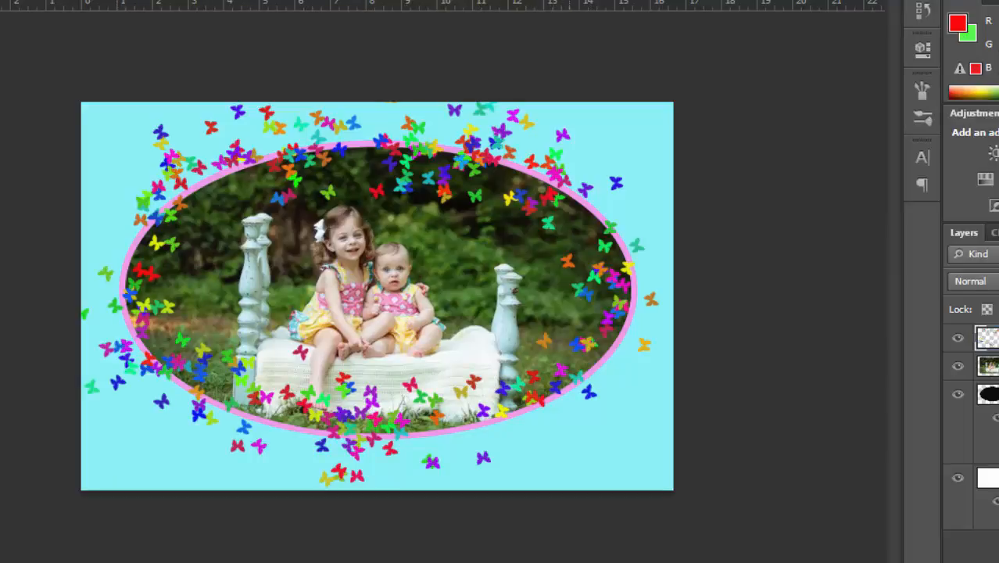
{"action": "left_click_drag", "start_coordinate": [443, 423], "coordinate": [519, 414]}
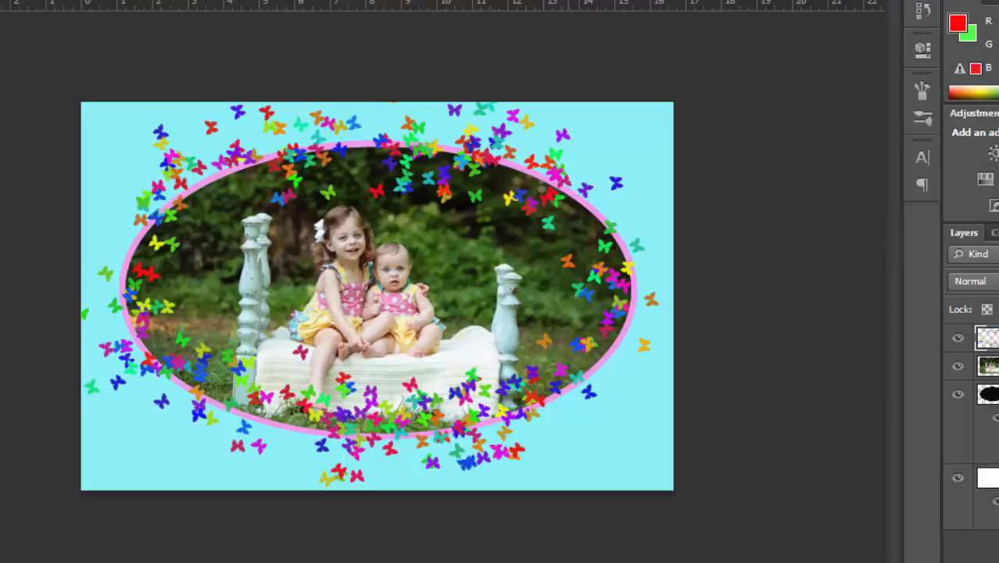
{"action": "left_click_drag", "start_coordinate": [569, 380], "coordinate": [626, 335]}
{"action": "left_click_drag", "start_coordinate": [626, 258], "coordinate": [577, 205]}
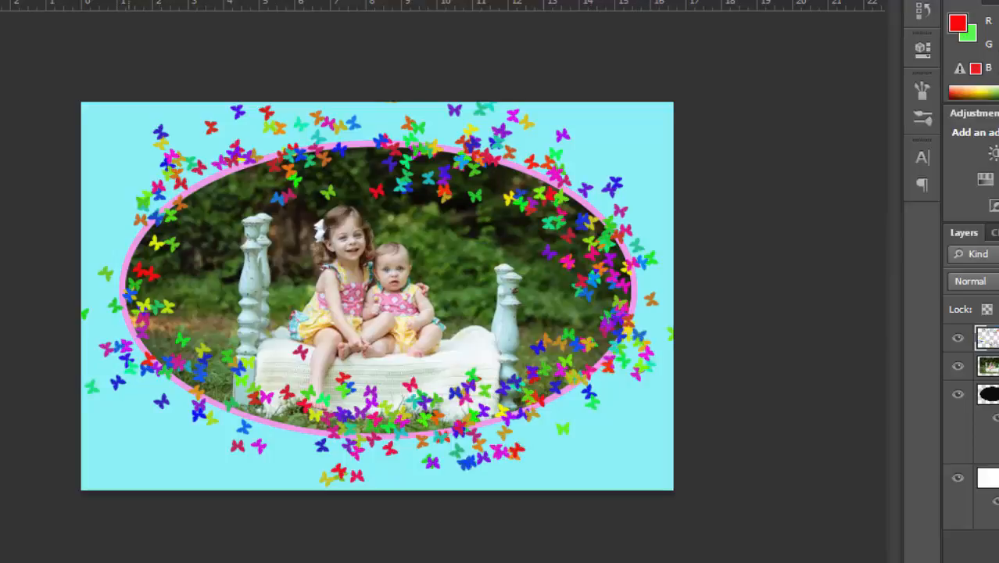
{"action": "mouse_move", "coordinate": [129, 273]}
{"action": "left_mouse_down"}
{"action": "mouse_move", "coordinate": [182, 181]}
{"action": "mouse_move", "coordinate": [242, 160]}
{"action": "left_mouse_up"}
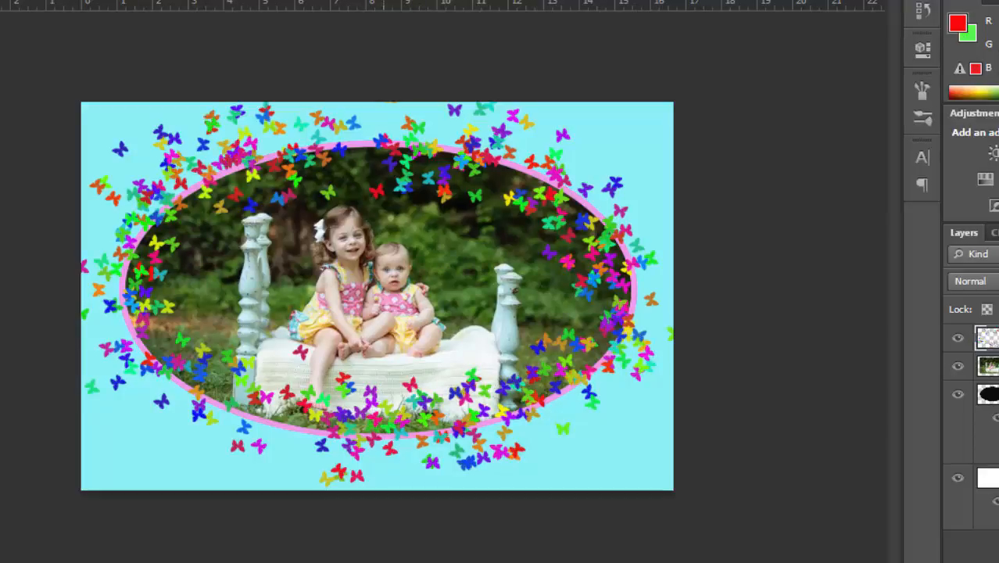
{"action": "left_click_drag", "start_coordinate": [337, 142], "coordinate": [399, 144]}
{"action": "left_click_drag", "start_coordinate": [186, 361], "coordinate": [206, 371]}
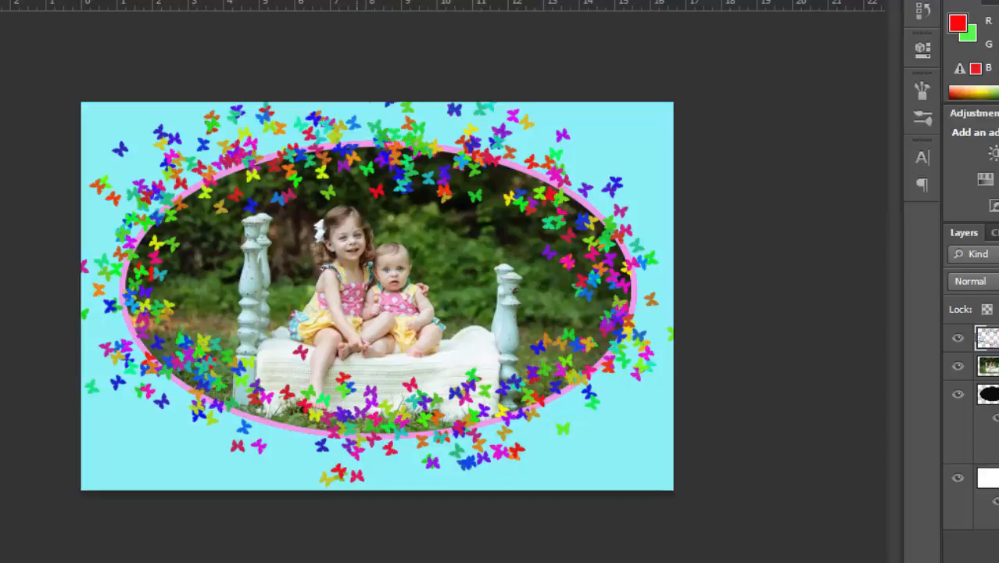